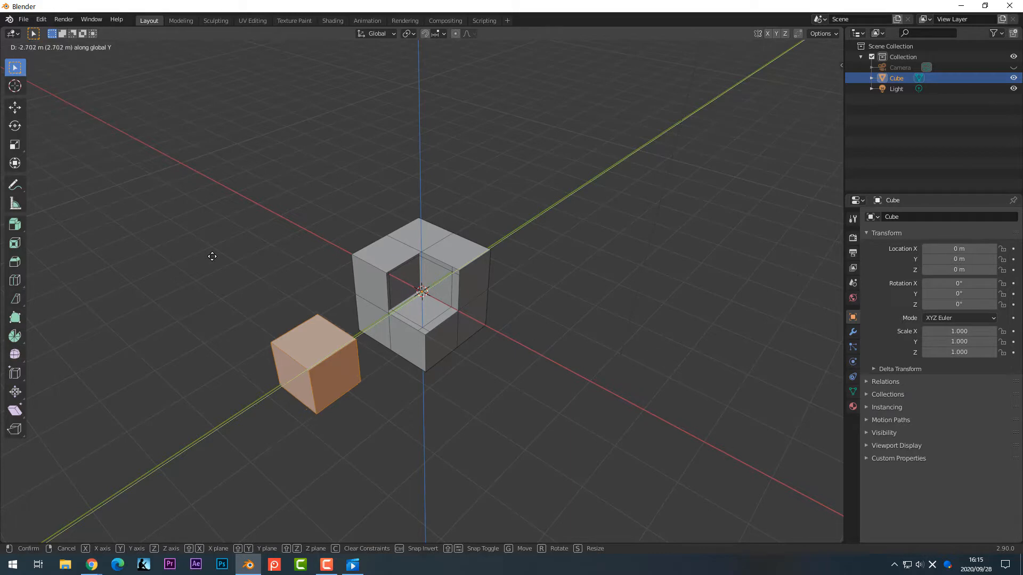
Move the split corner piece about 2.70 m along negative Y and check the result in Object Mode before returning to Edit Mode
click(212, 257)
click(62, 539)
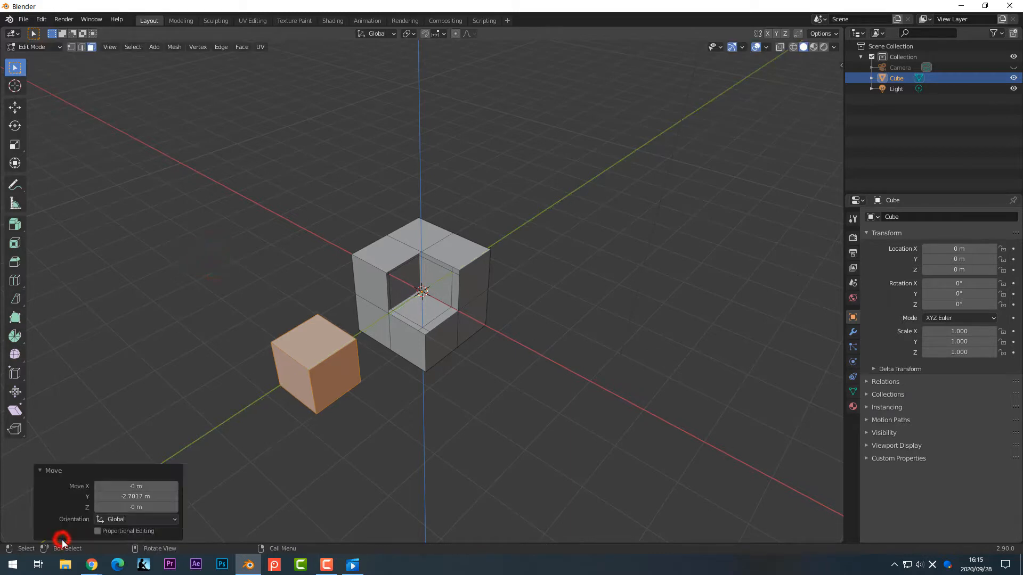
key(Tab)
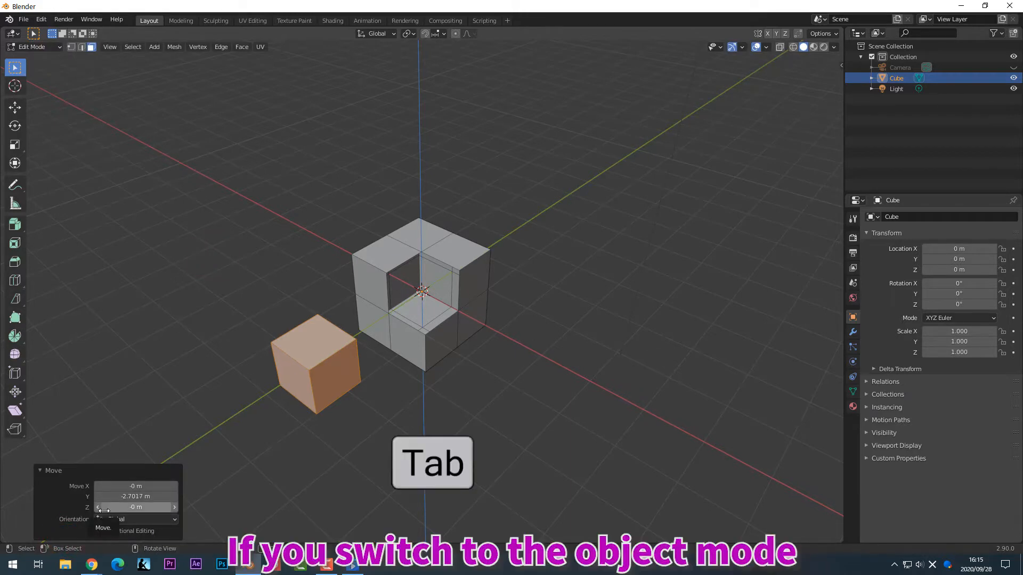
key(Tab)
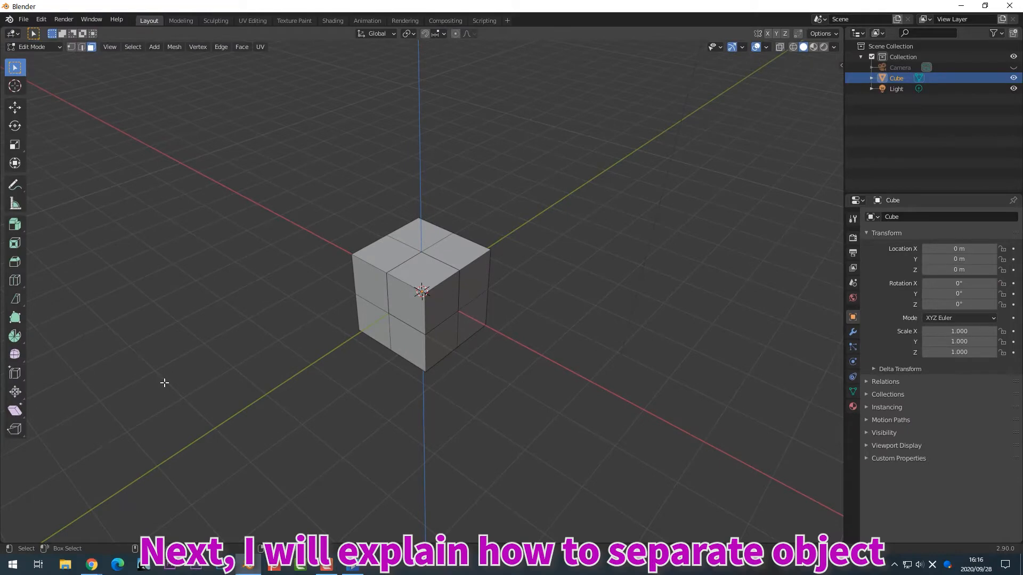
Separate the three faces at the cube's near upper corner by selection into their own object, and switch to Object Mode
click(437, 302)
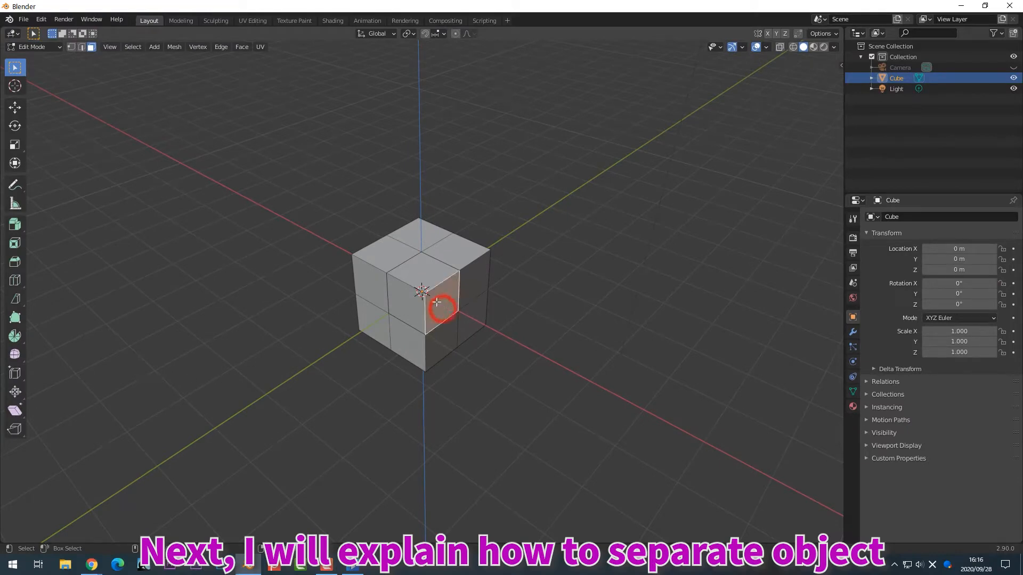
shift+click(411, 273)
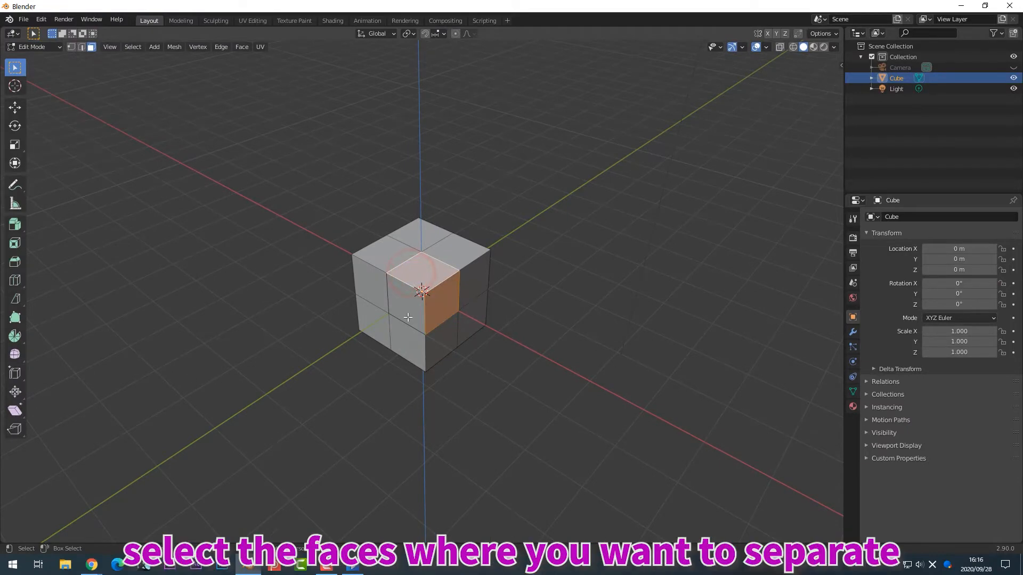
shift+click(407, 317)
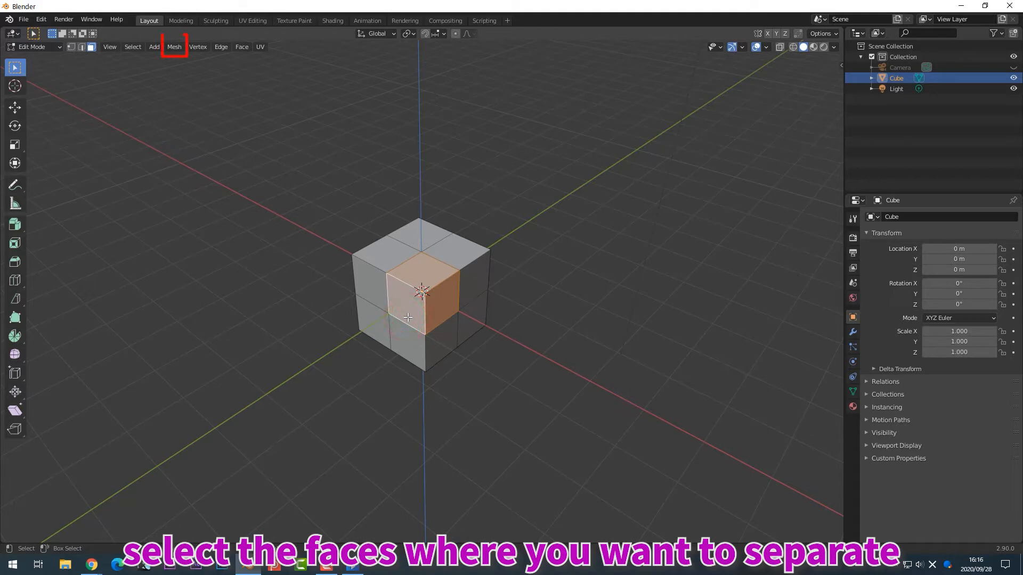
click(174, 47)
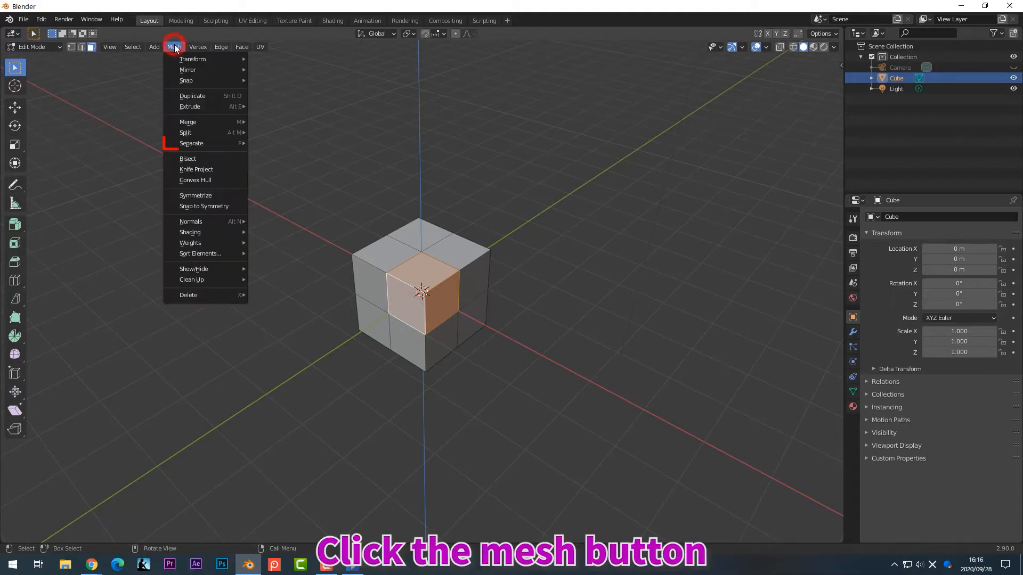
mouse_move(219, 145)
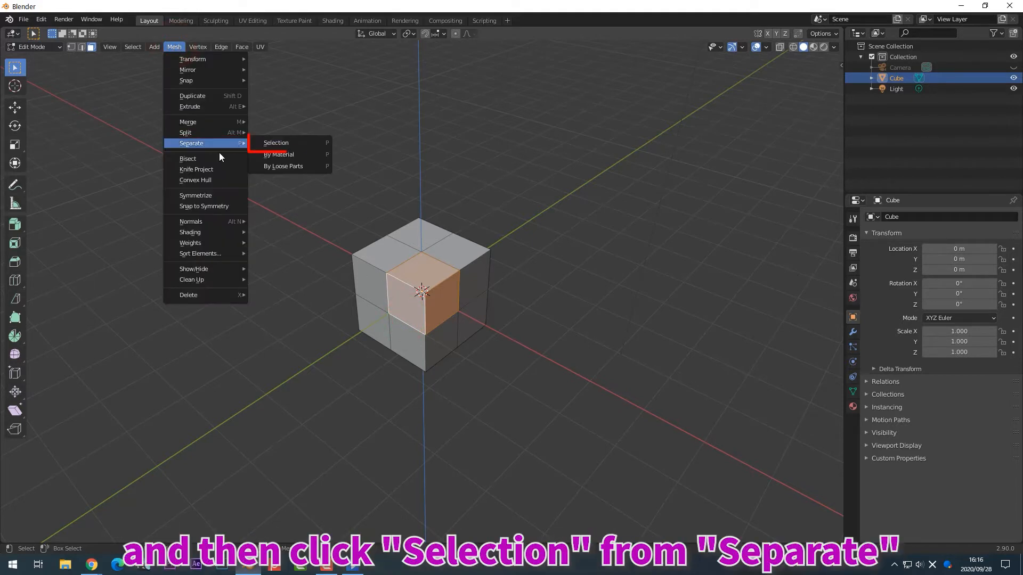
click(280, 142)
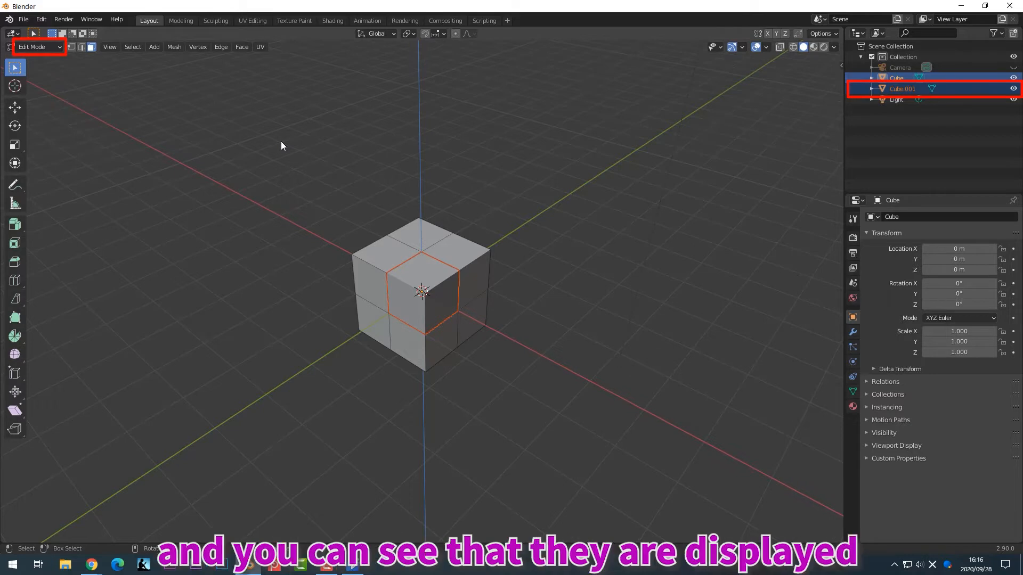
key(Tab)
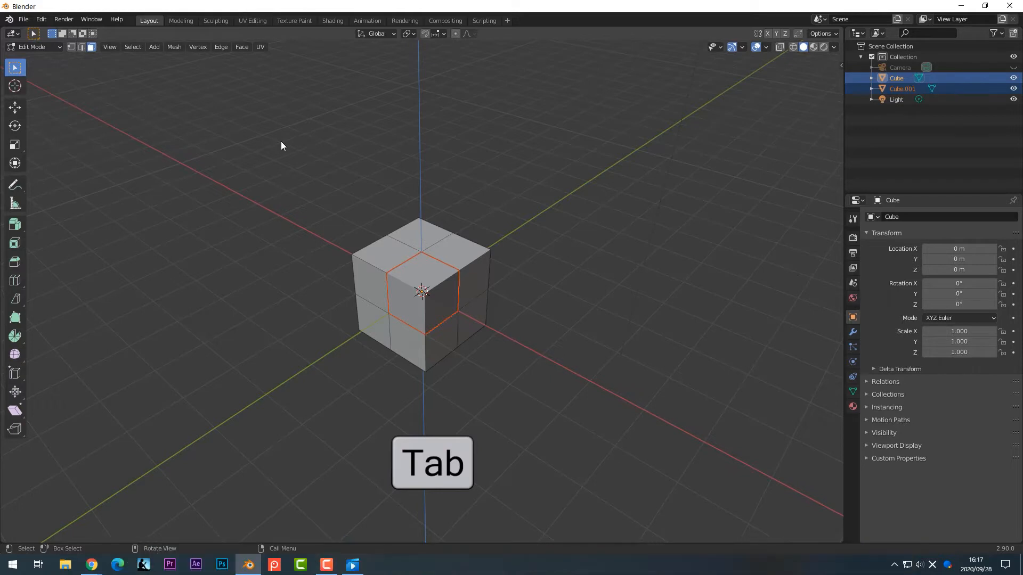
key(Tab)
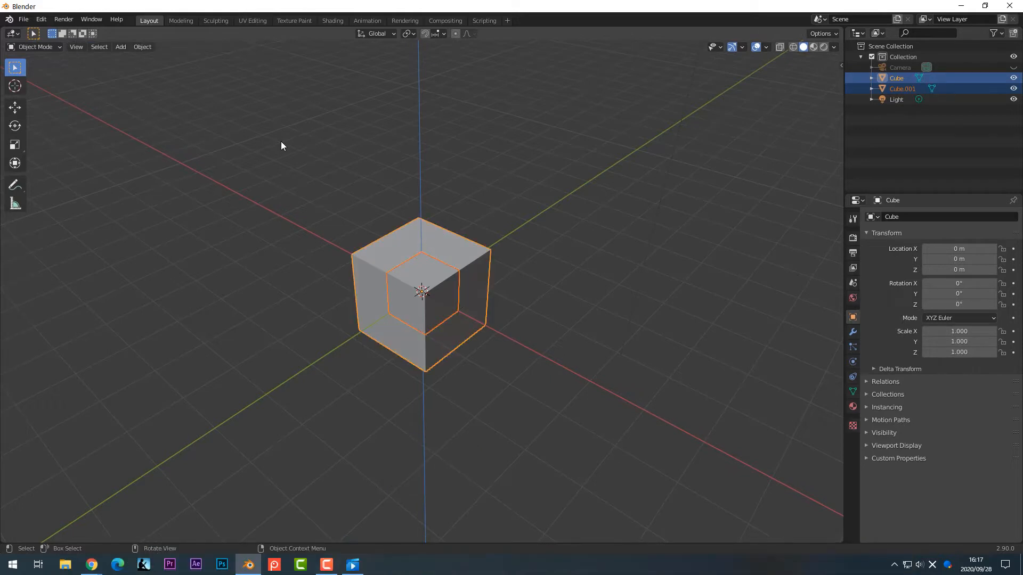
Move only the separated corner object about 1.84 m along negative Y, away from the main cube
click(417, 287)
key(g)
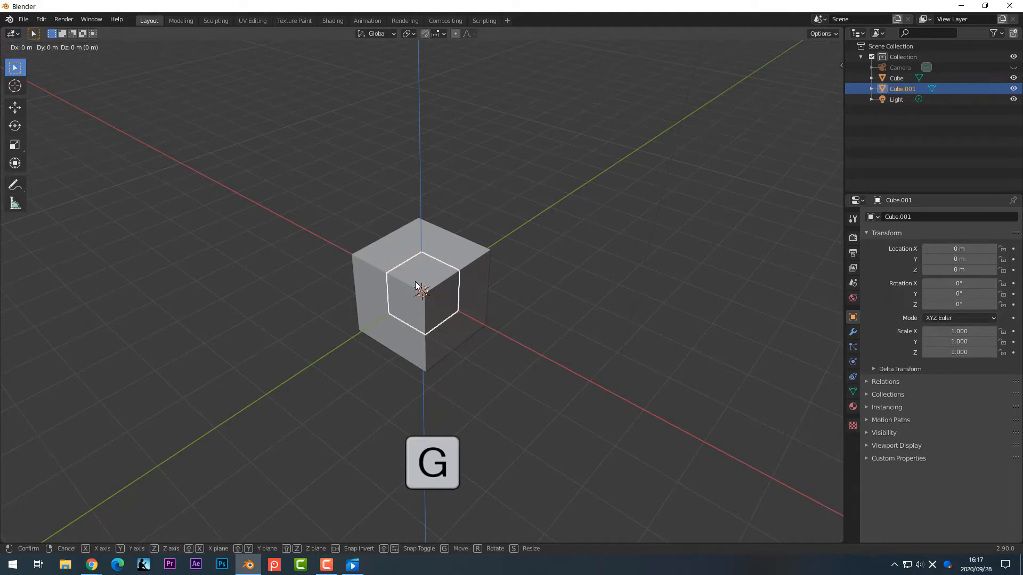
key(y)
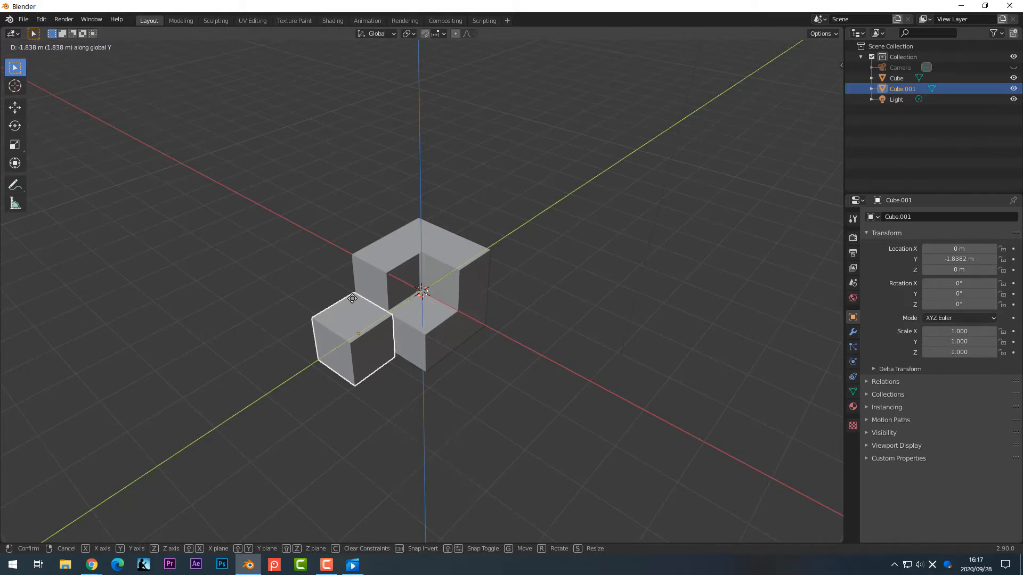
click(347, 315)
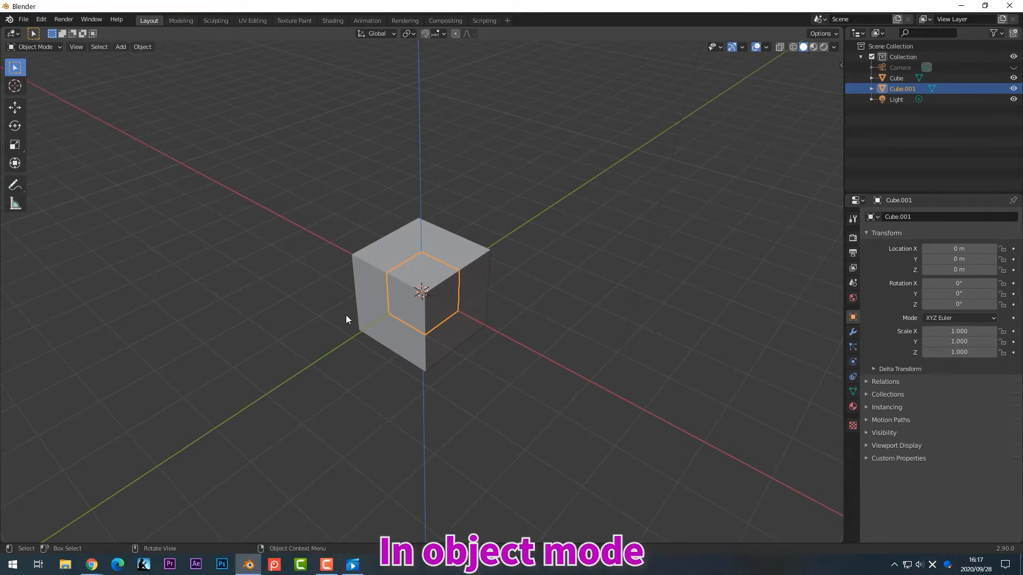
Join the separated corner object and the main cube into a single object with the main cube as the active one
shift+click(385, 333)
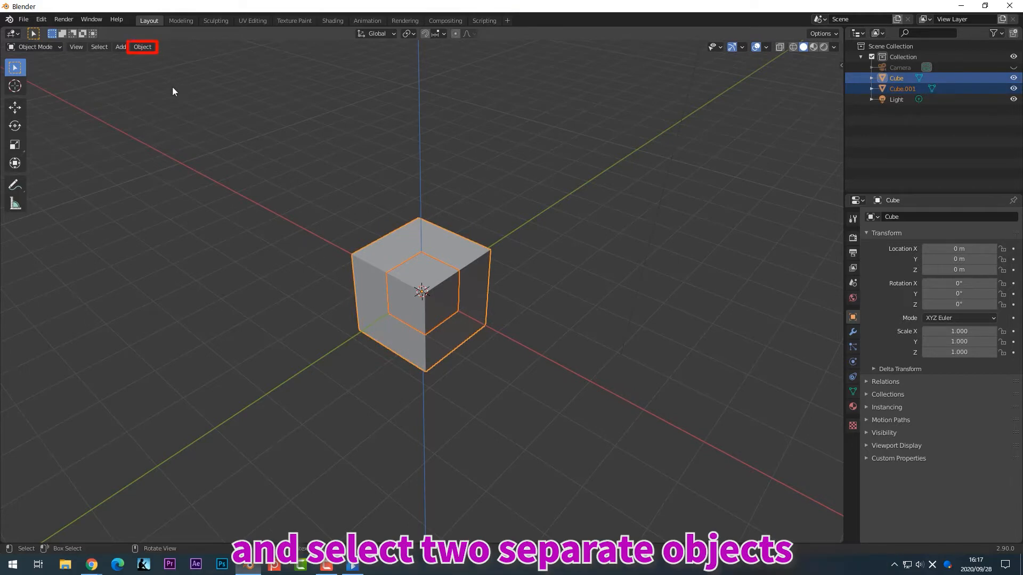
click(139, 47)
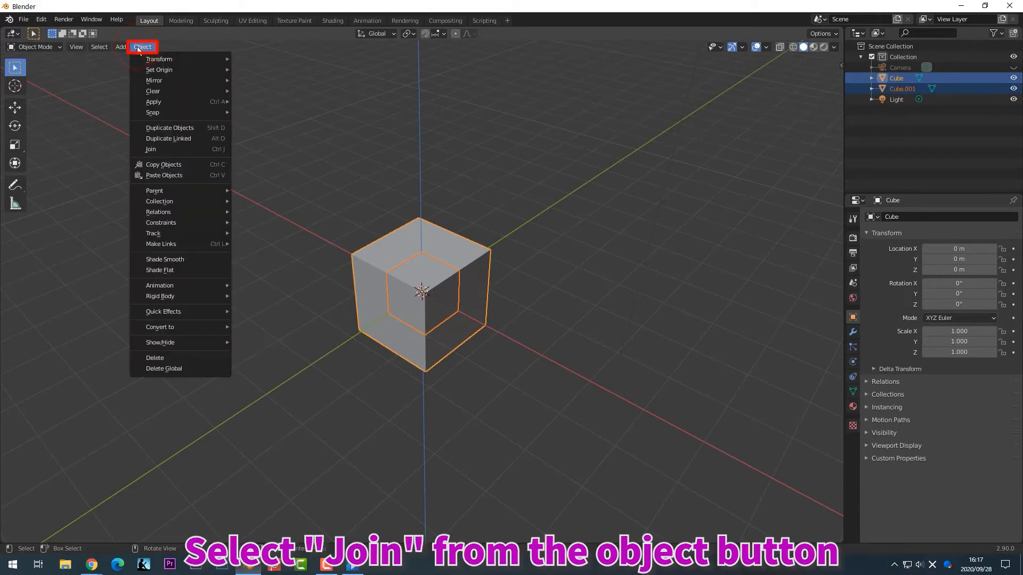
click(185, 147)
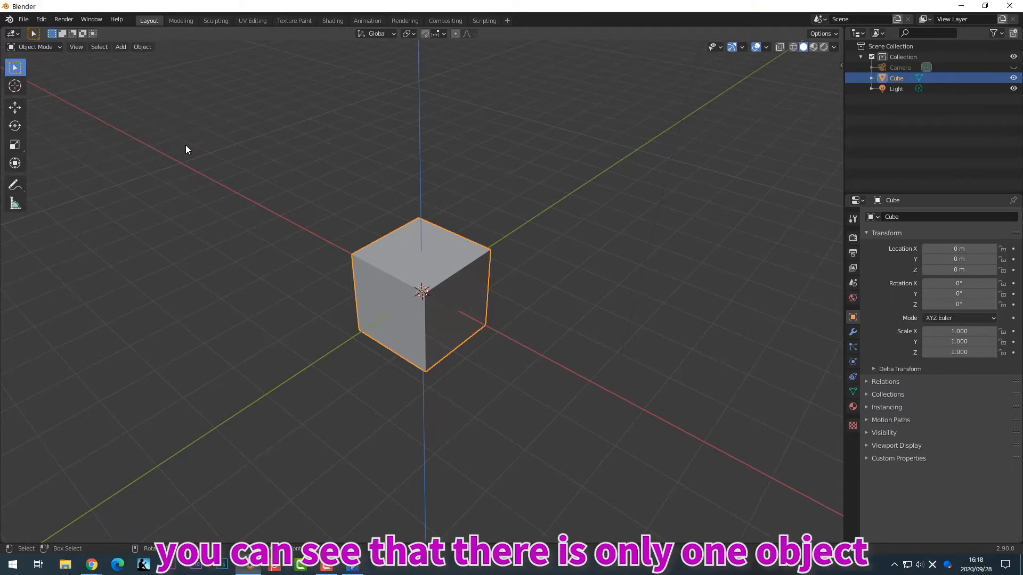
click(178, 195)
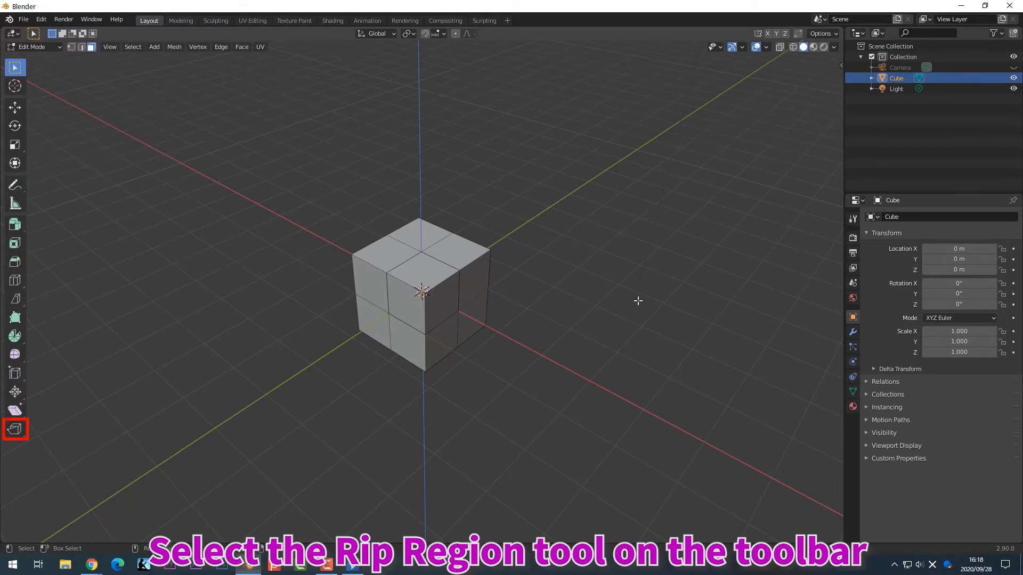
In vertex selection mode, tear the cube open at its near upper corner vertex with the Rip Region tool
click(24, 436)
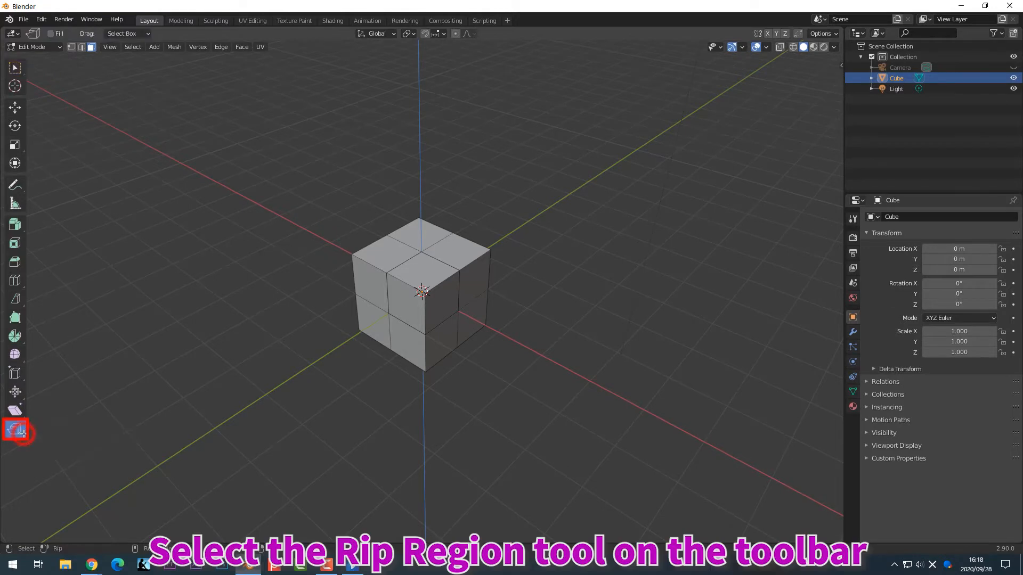
click(72, 50)
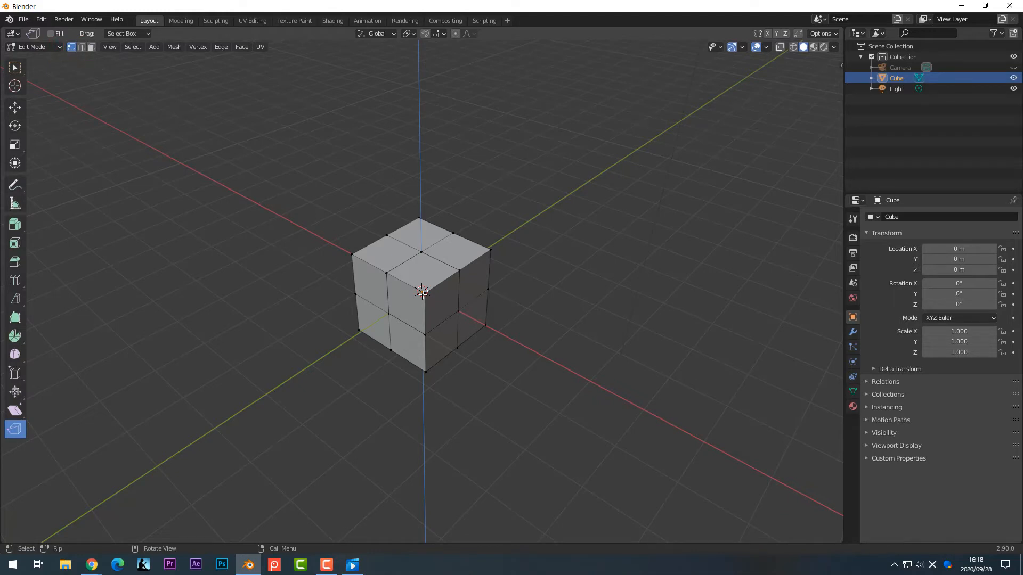
scroll(422, 292, up, 6)
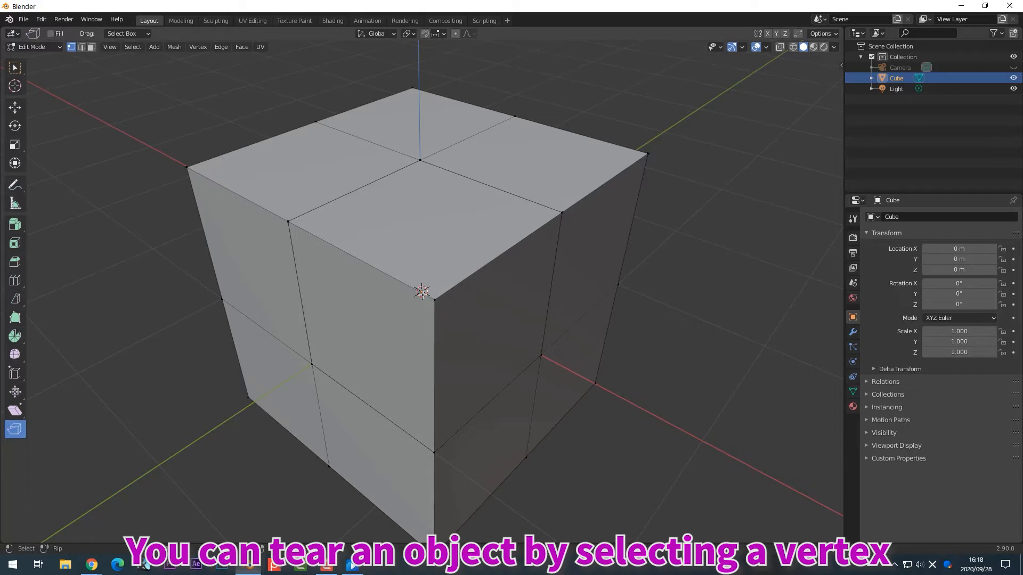
click(435, 300)
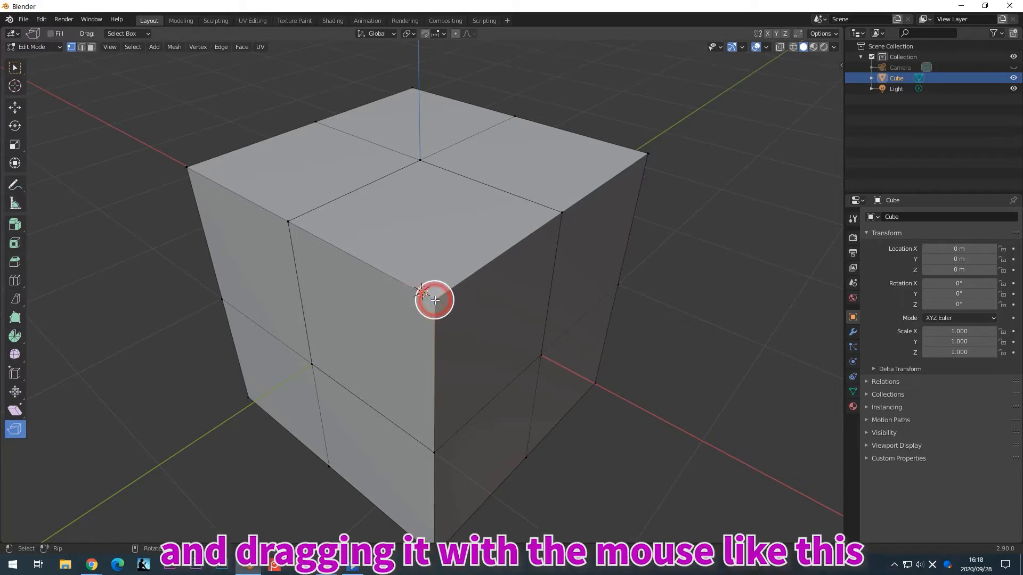
scroll(434, 300, down, 3)
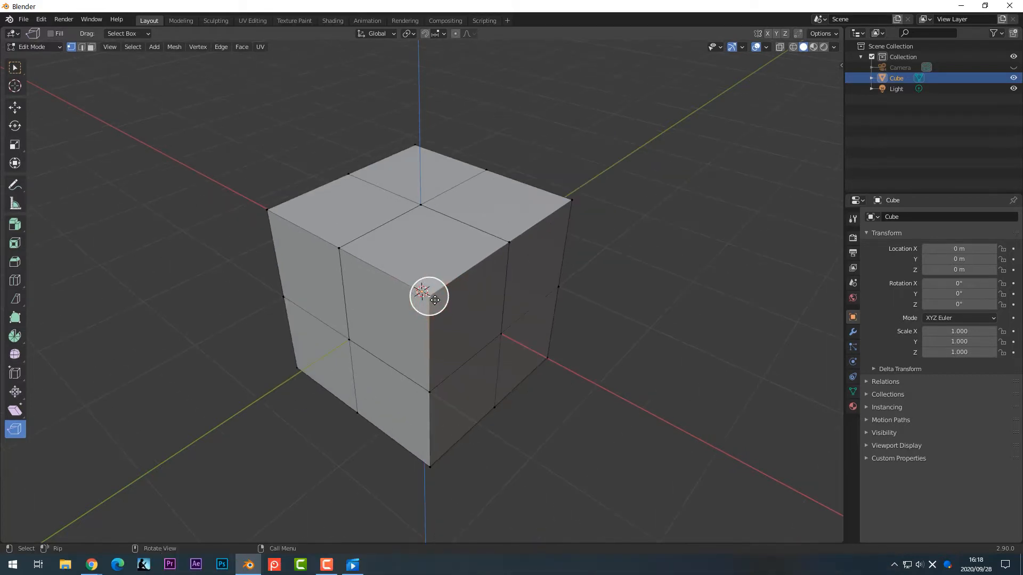
drag(435, 300, 462, 329)
click(502, 467)
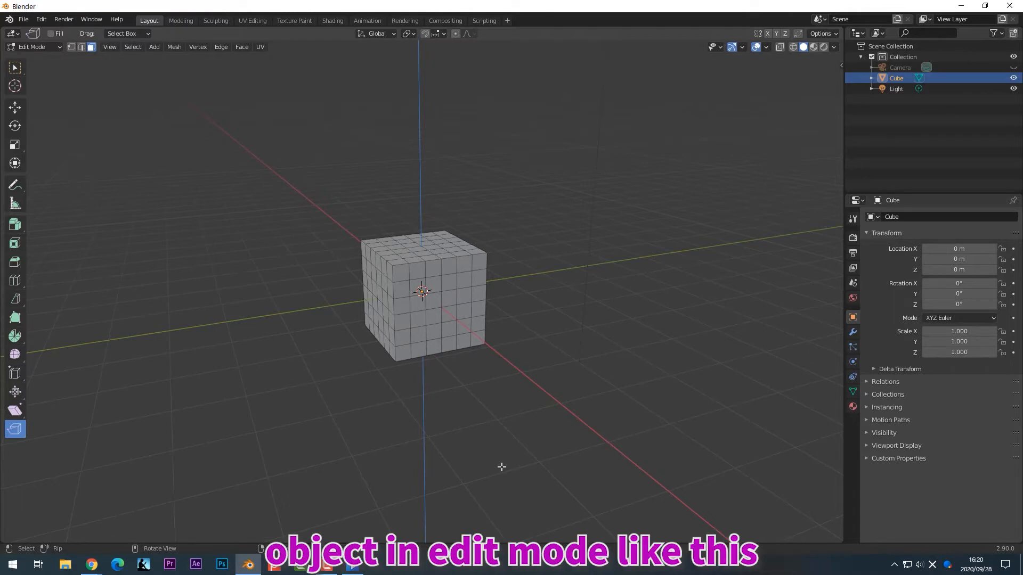
Box-select the 3 by 3 block of vertices in the middle of the subdivided cube's front face and merge them At Center
click(72, 48)
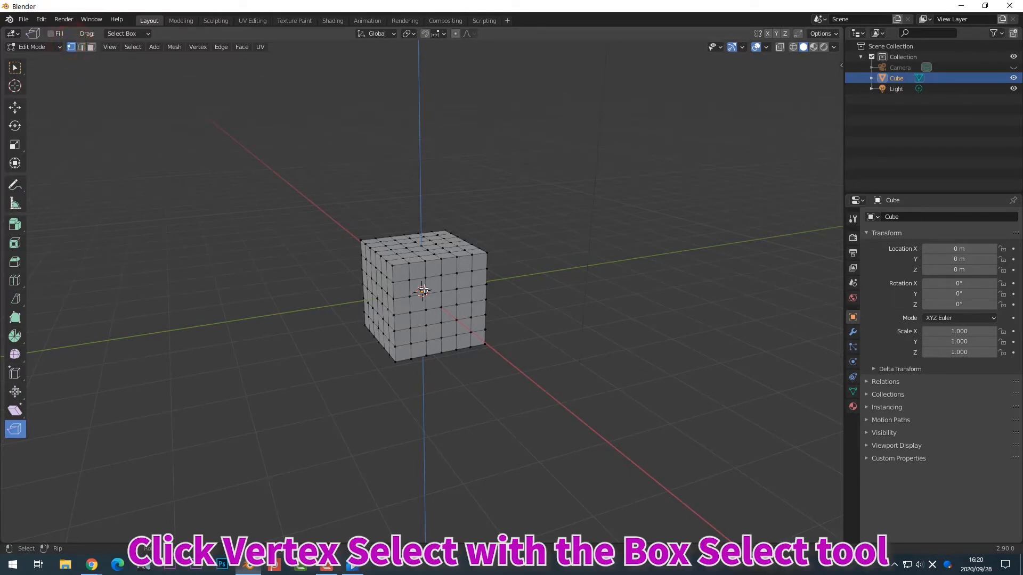
key(w)
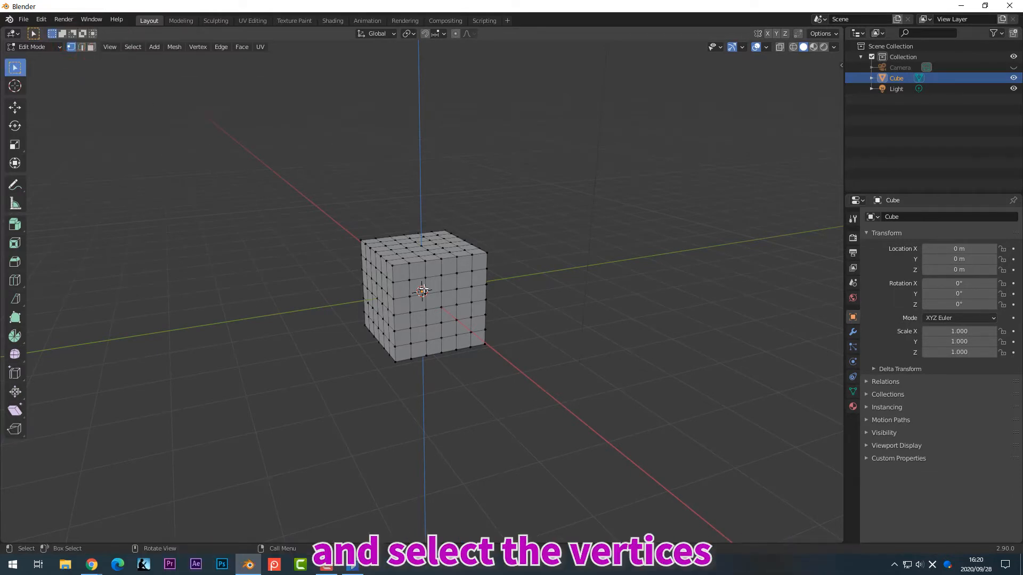
drag(422, 291, 463, 328)
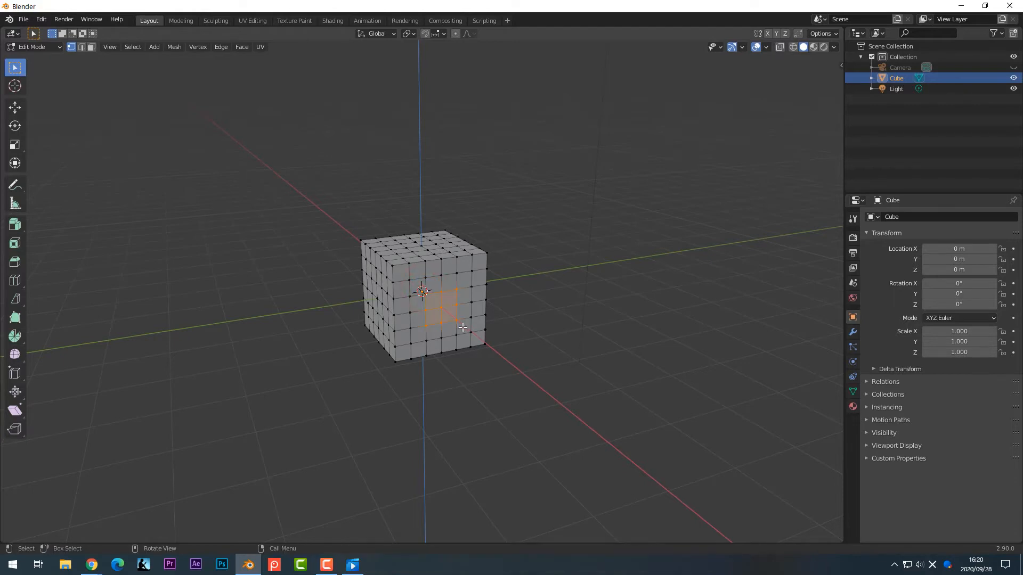
click(175, 48)
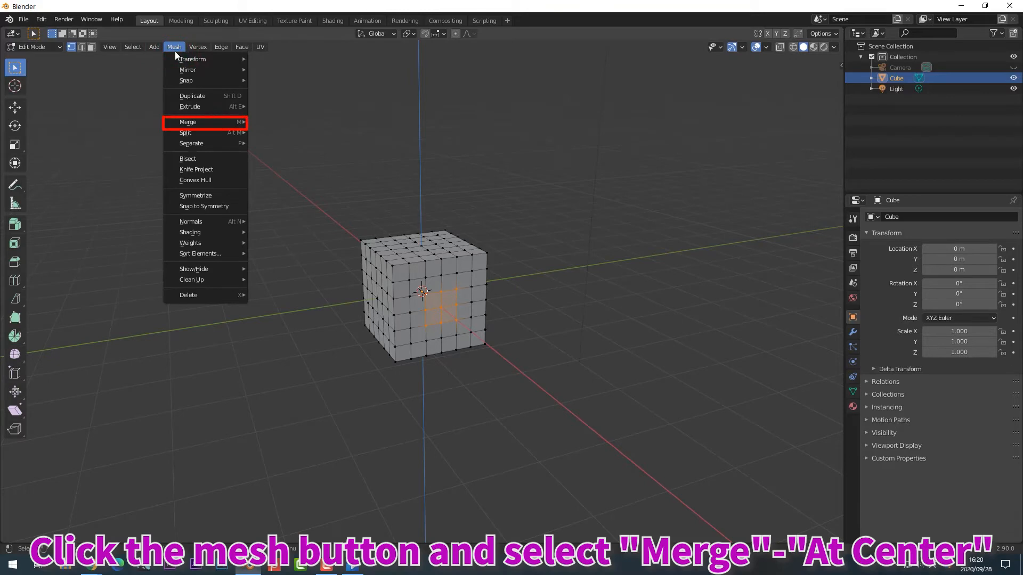
mouse_move(212, 125)
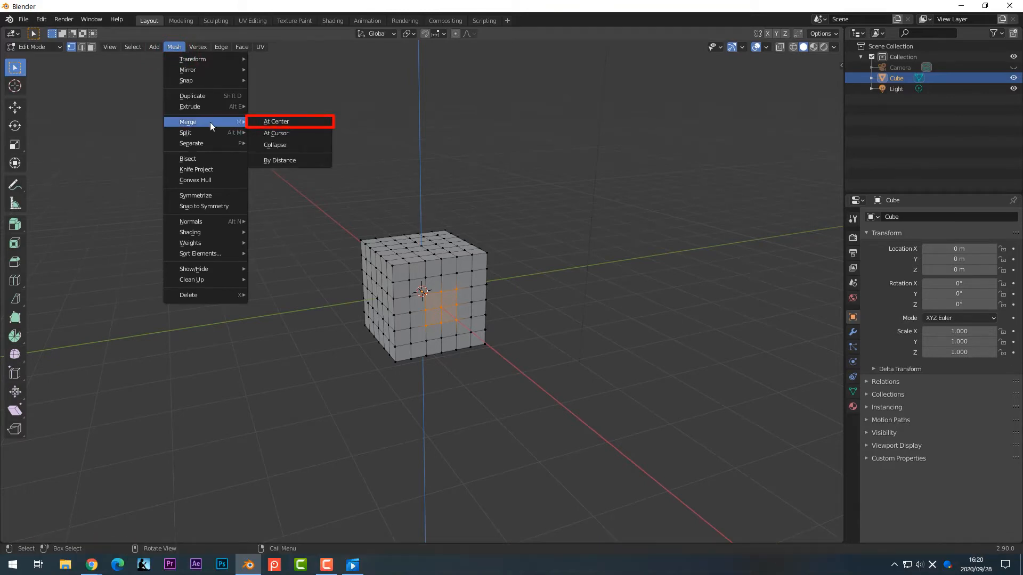
click(269, 122)
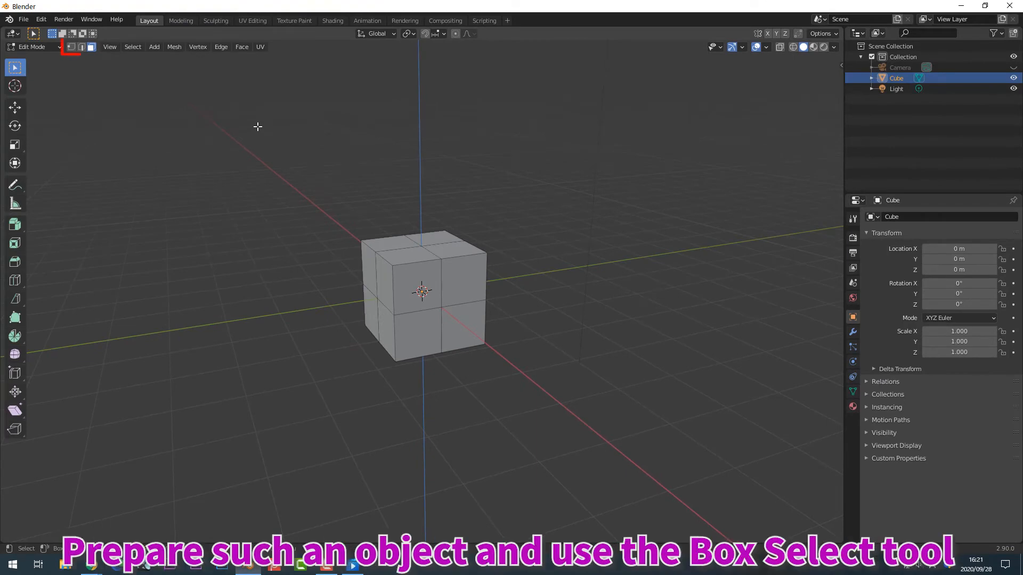
Connect the near upper corner vertex to the center vertex of the cube's front face with Connect Vertex Path
click(70, 47)
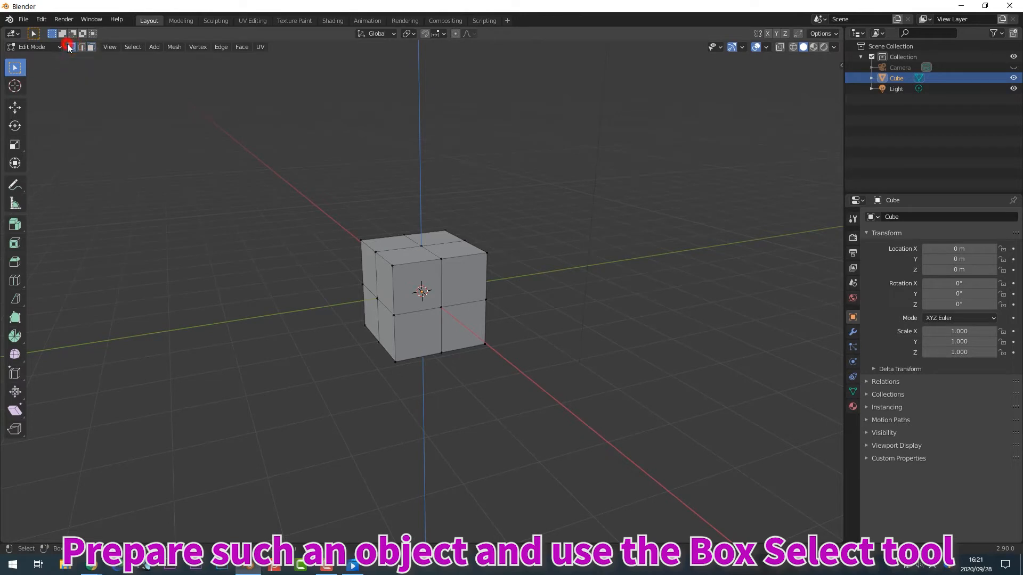
shift+click(392, 264)
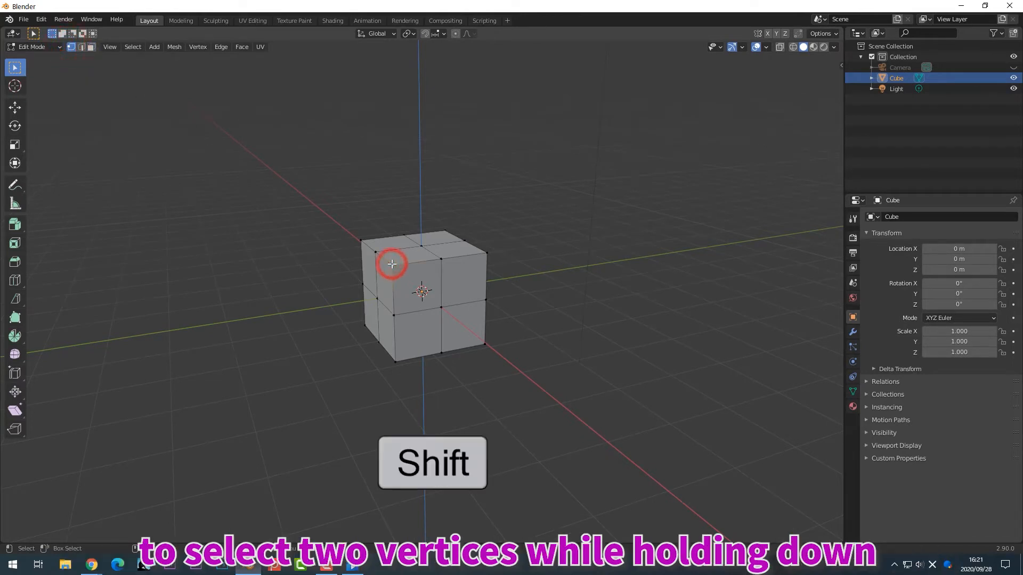
shift+click(441, 308)
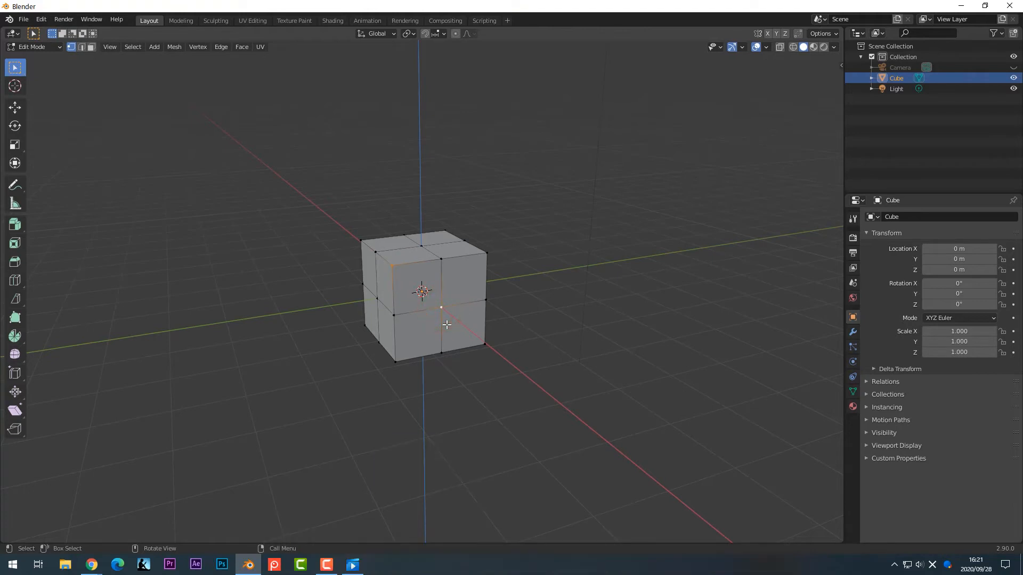
click(202, 48)
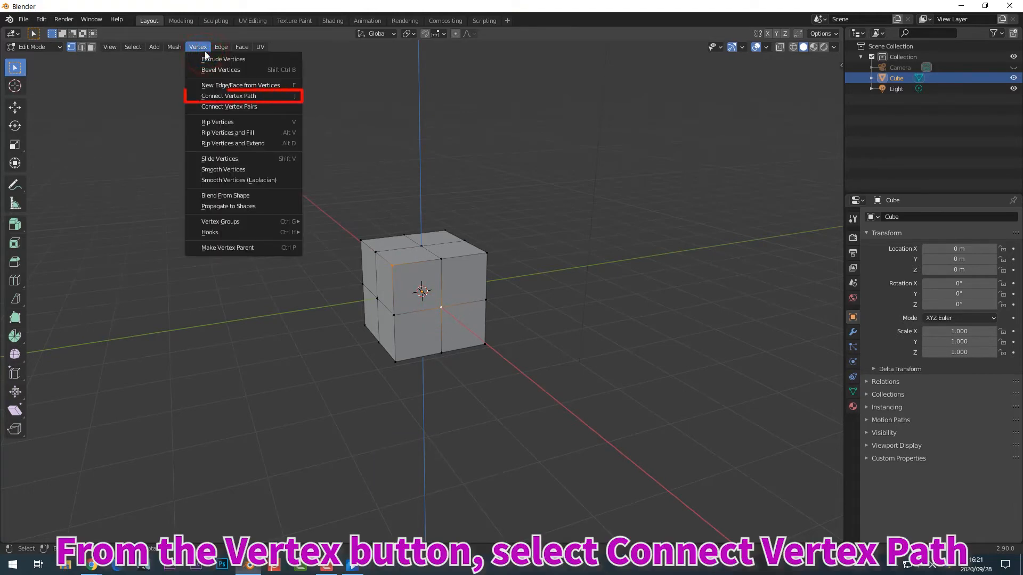
click(224, 97)
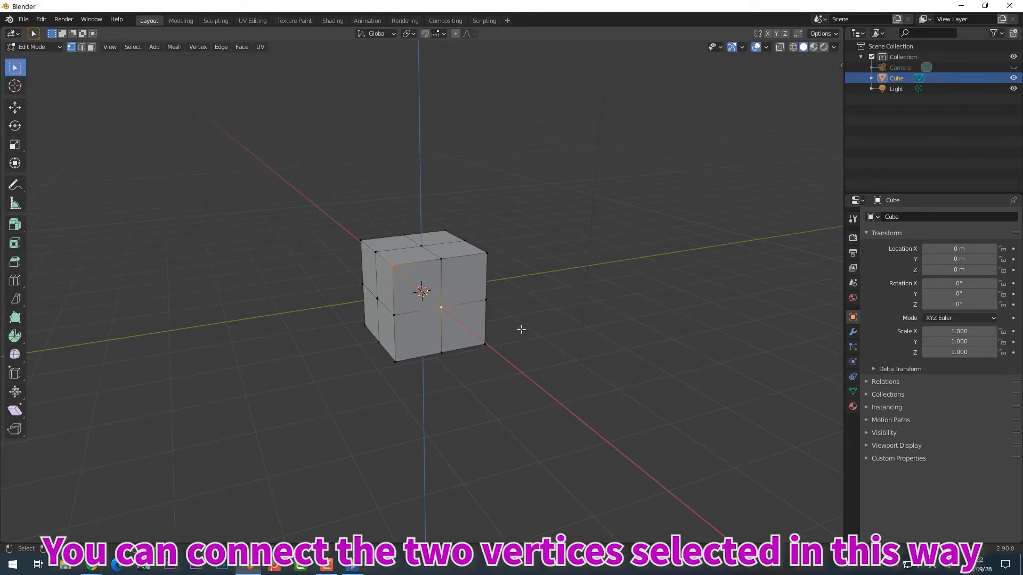
Add a cylinder mesh with 20 vertices, a 1 m radius and a 2 m depth at the world origin
middle_drag(521, 330, 503, 351)
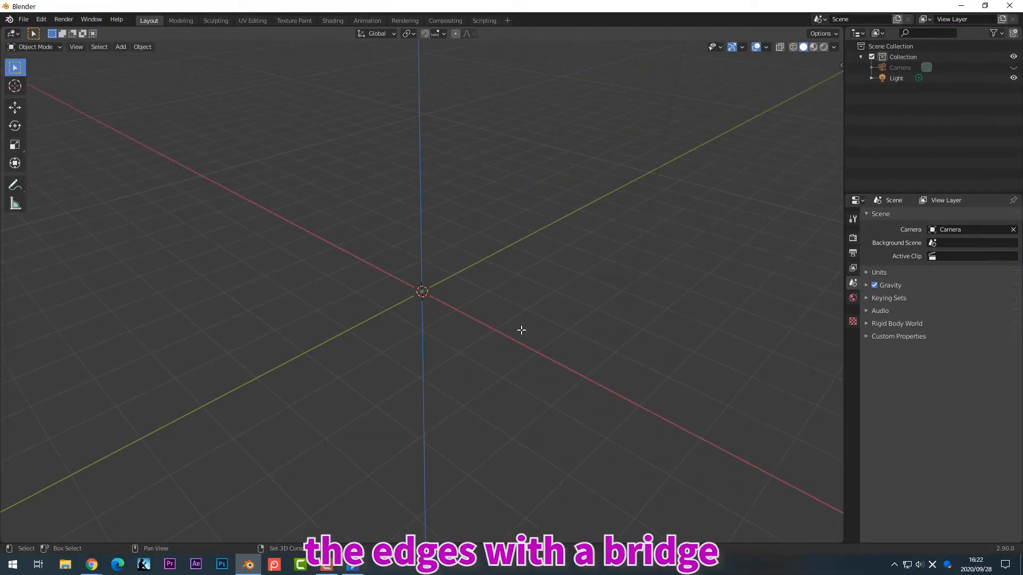
key(shift+a)
mouse_move(521, 331)
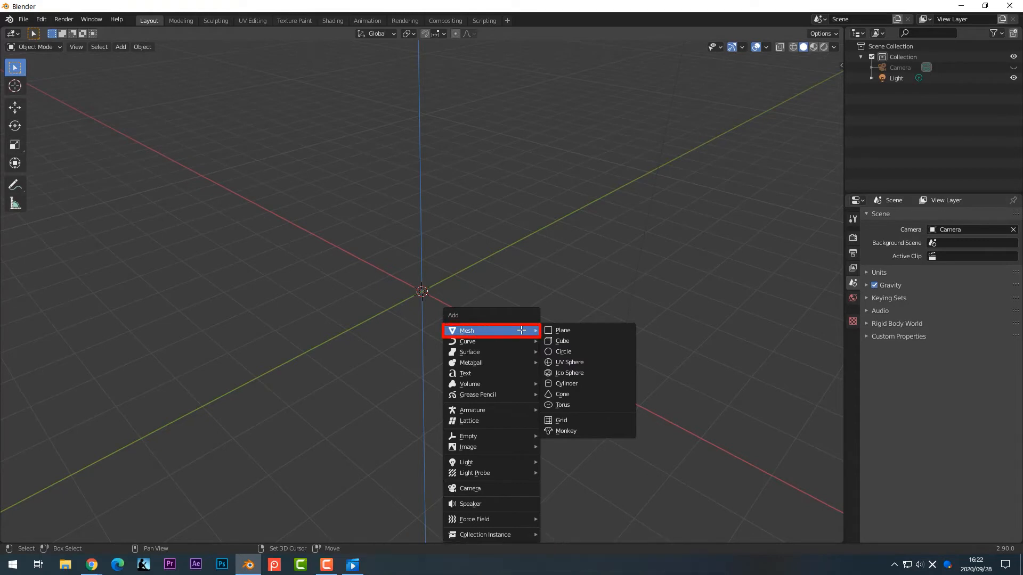
click(576, 382)
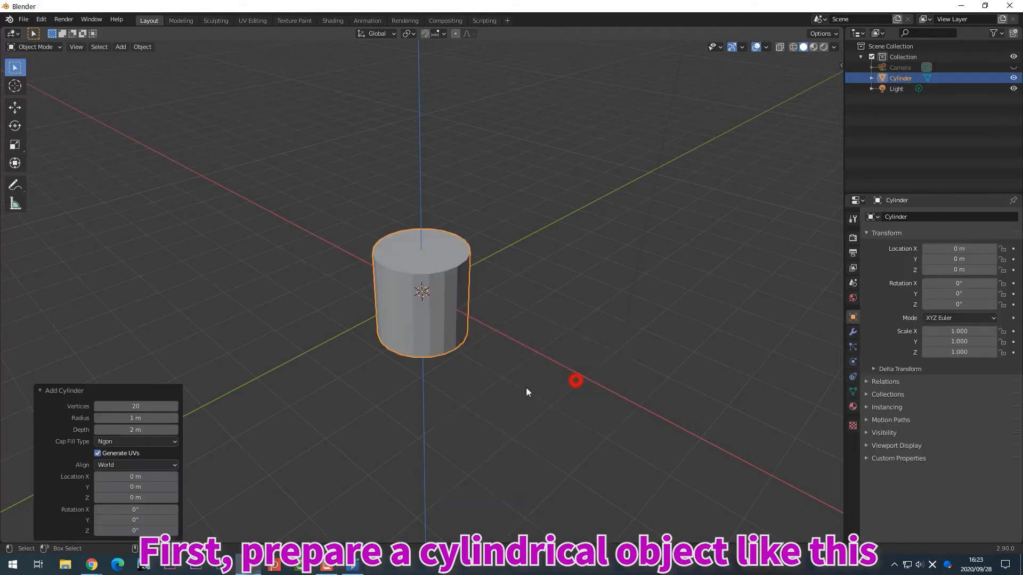
click(351, 412)
In Edit Mode, add a single horizontal loop cut around the middle of the cylinder
key(Tab)
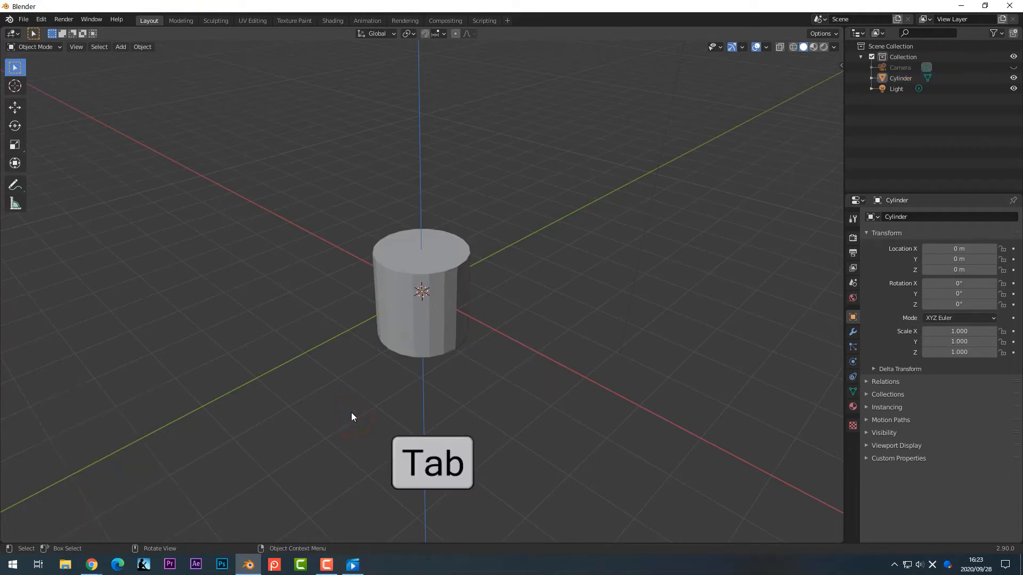
key(Tab)
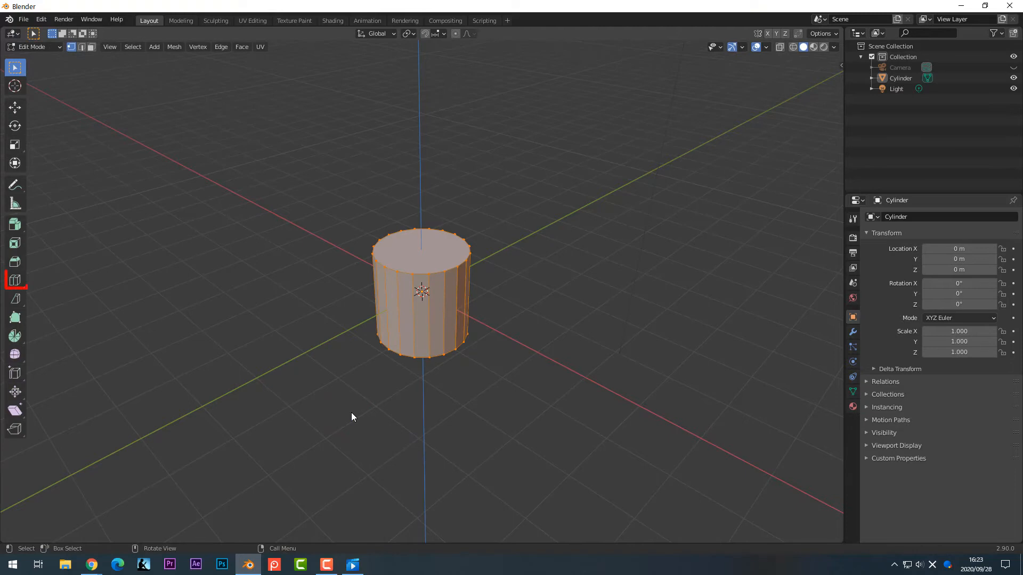
click(20, 282)
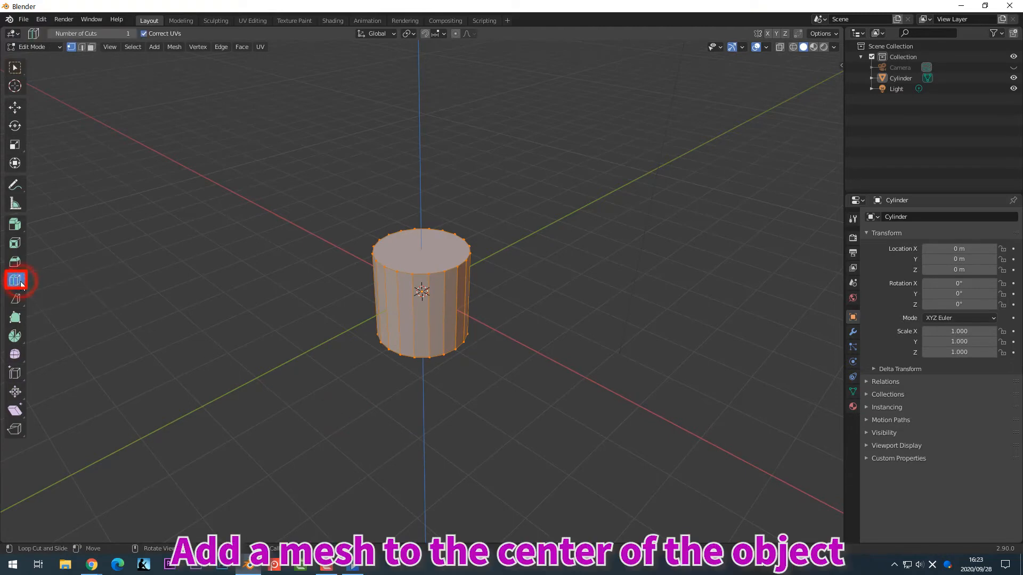
click(421, 311)
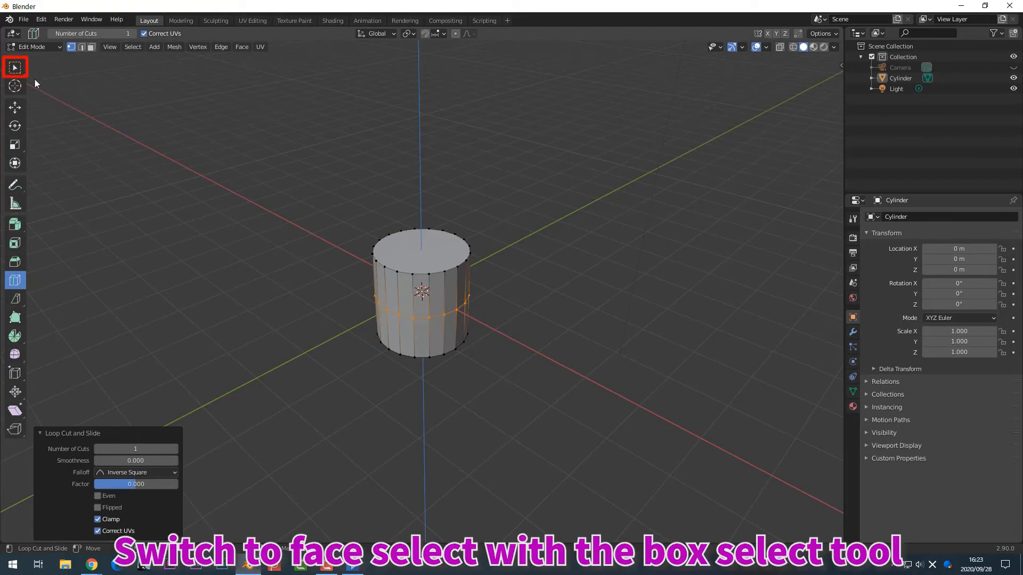
In face selection mode, select the cylinder's top face, grow the selection to the whole upper half, and split off the selection
click(14, 67)
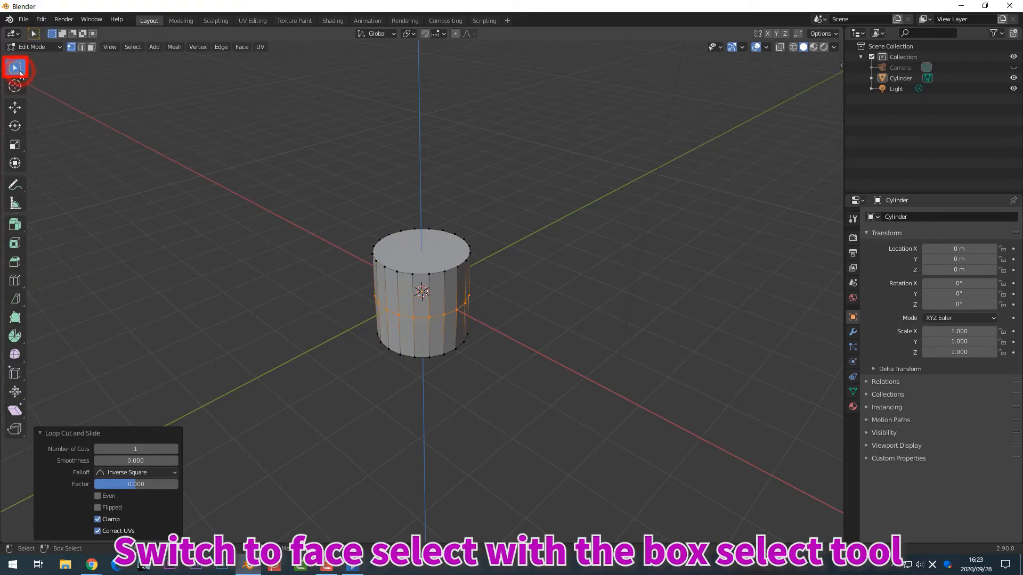
click(91, 48)
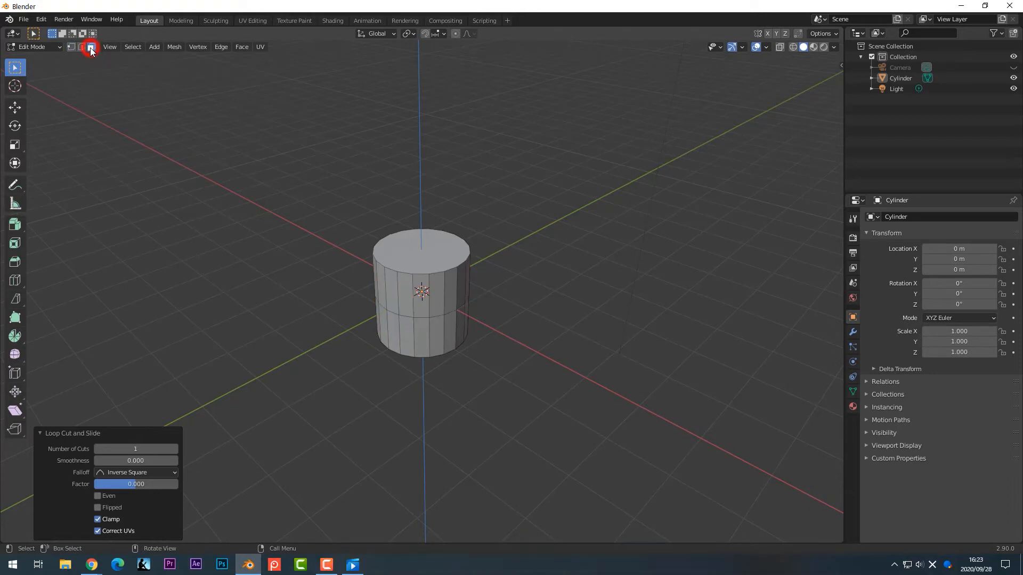
click(399, 244)
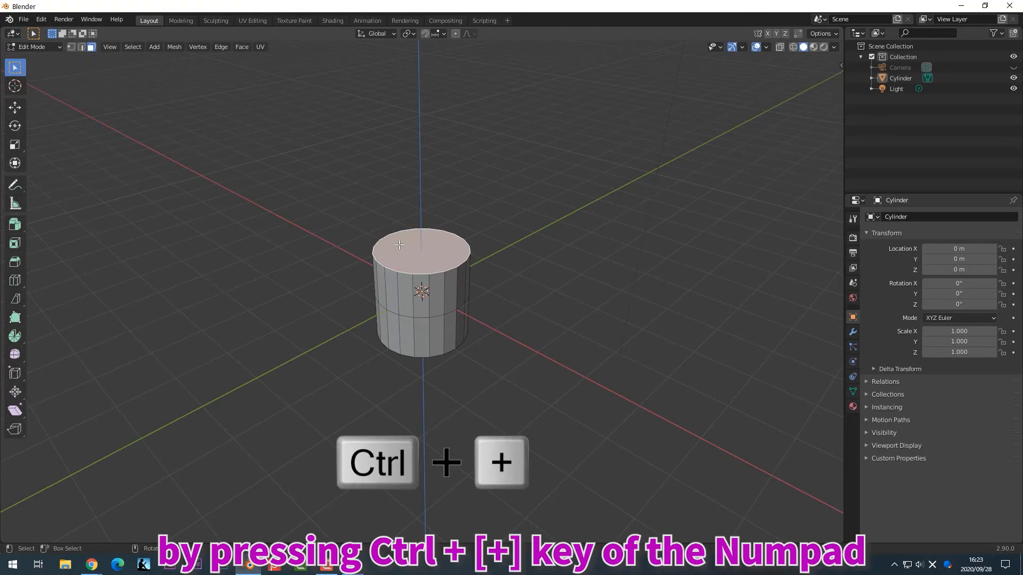
key(ctrl+KP_Add)
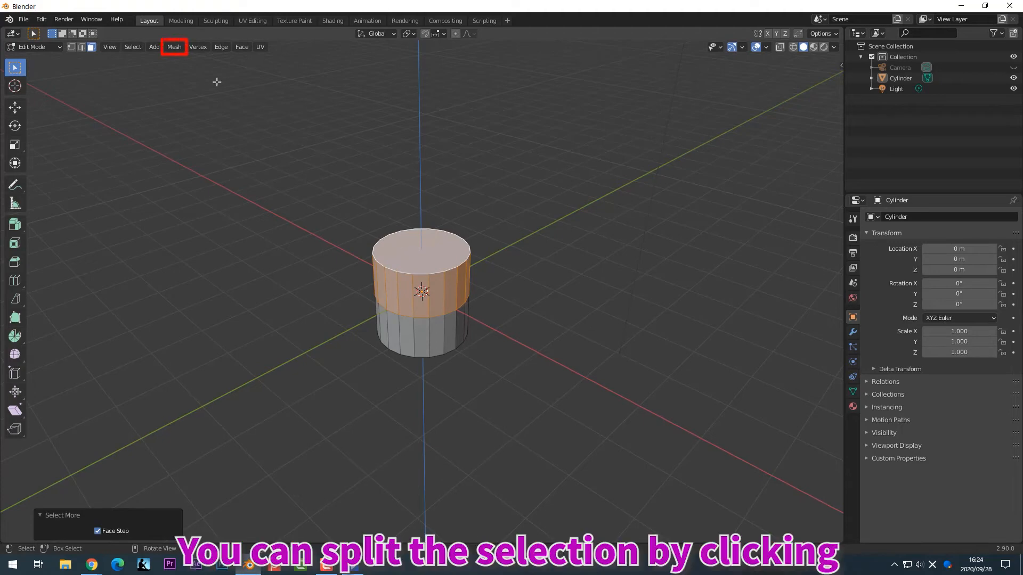
click(175, 47)
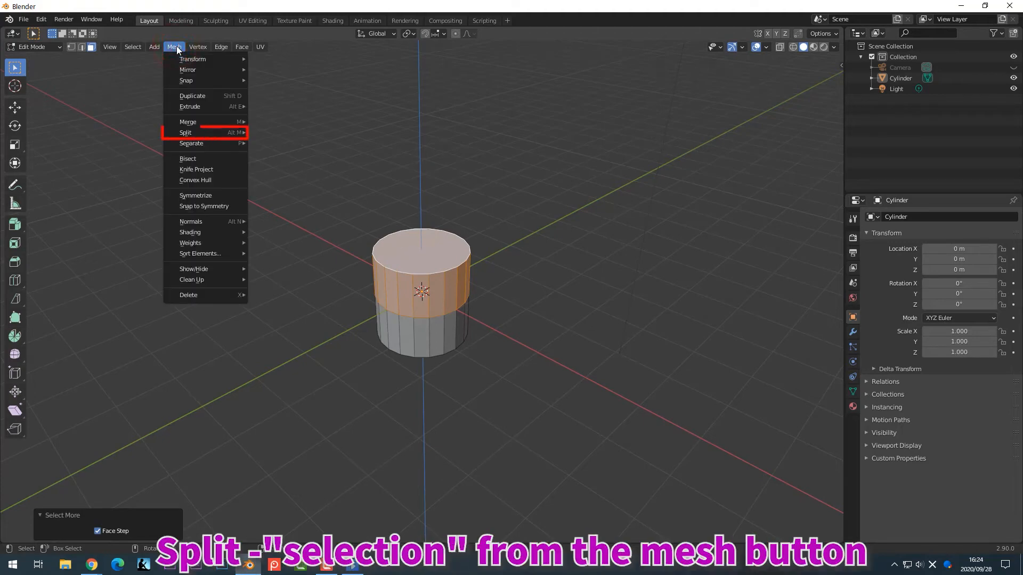
mouse_move(234, 133)
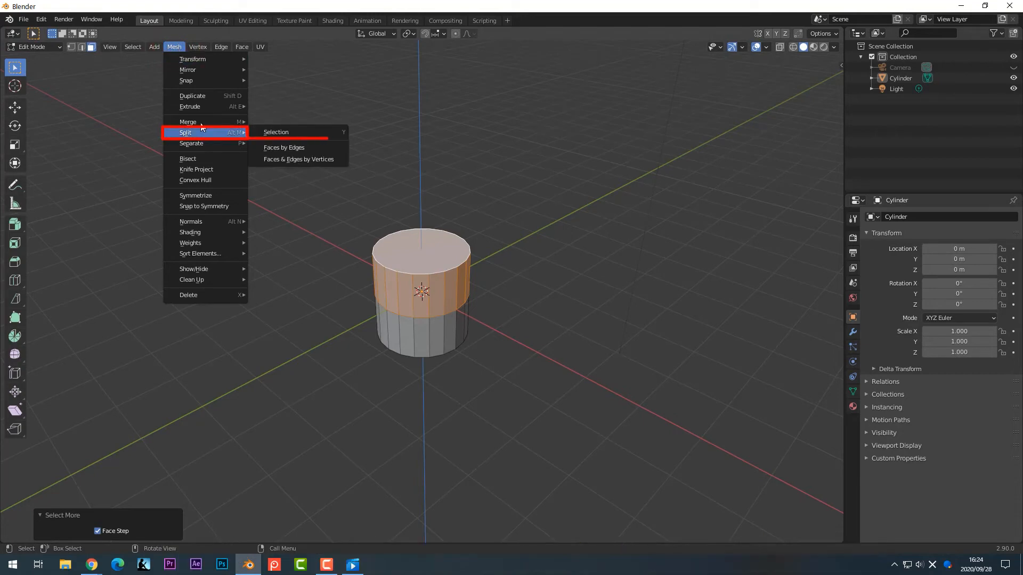
click(250, 134)
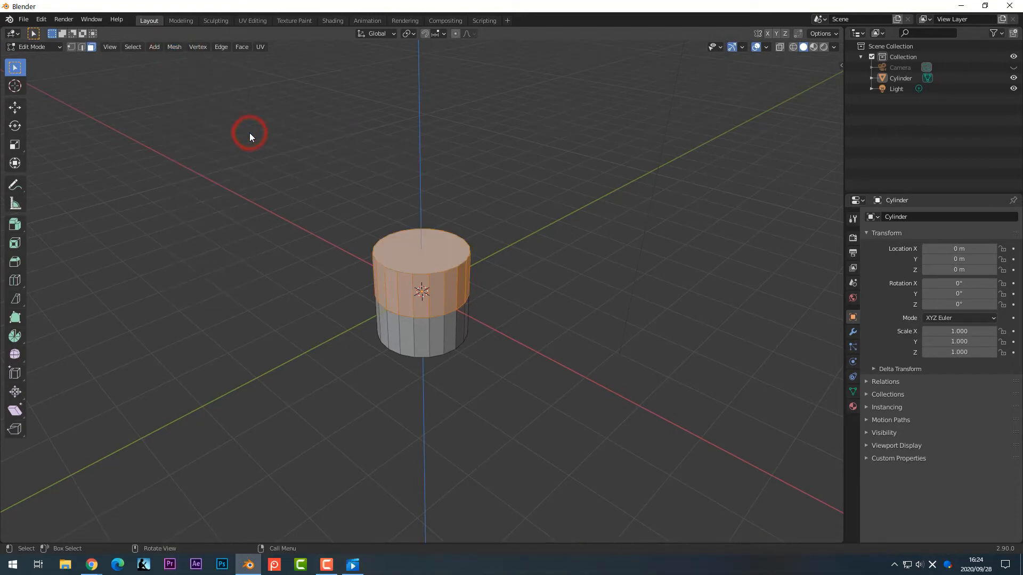
Move the split upper half up along the Z axis, clear of the lower half, and deselect it
click(15, 108)
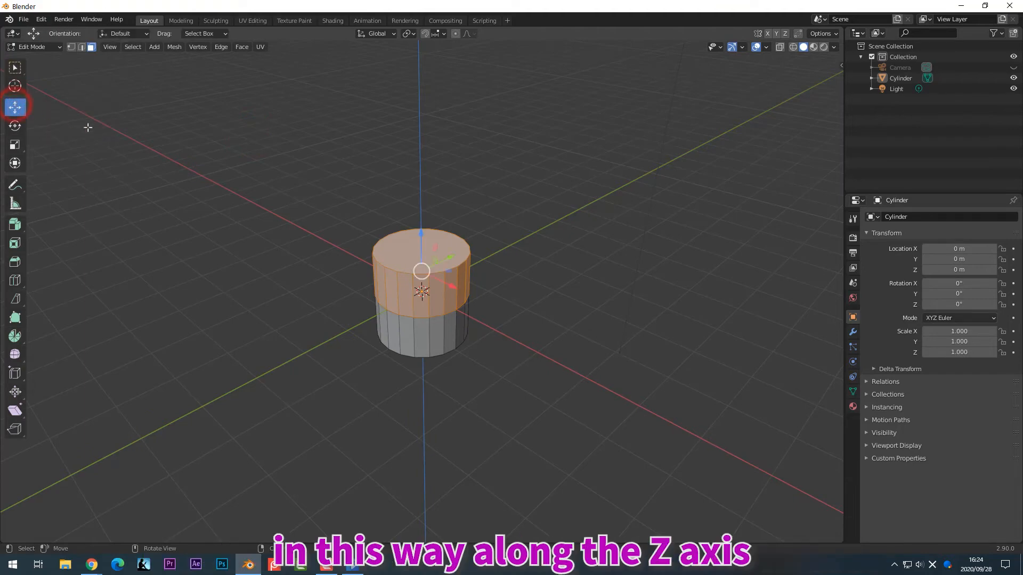
drag(420, 233, 426, 153)
click(578, 255)
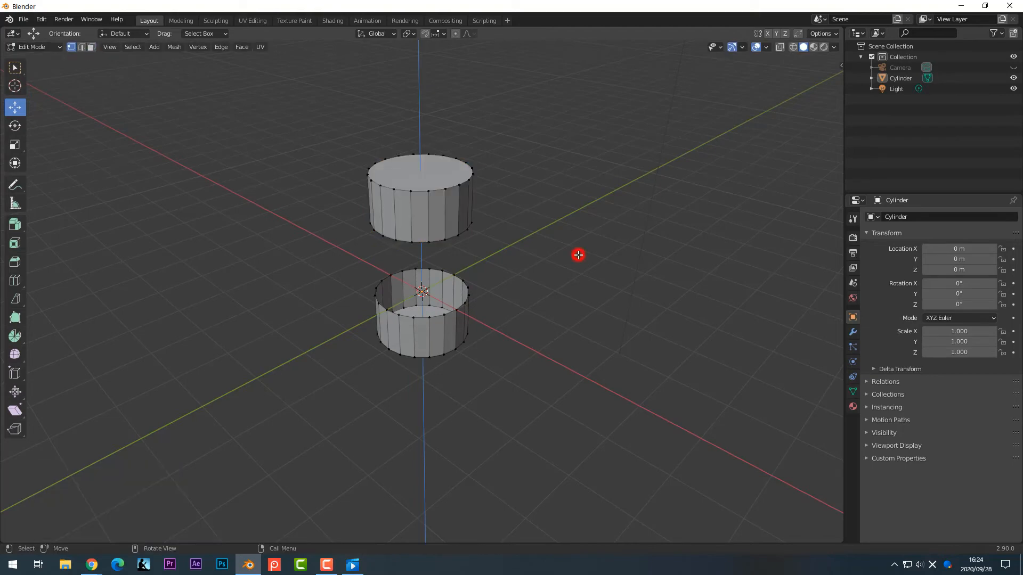
In front view and edge selection mode, box-select the facing open edges of the two cylinder halves
key(KP_1)
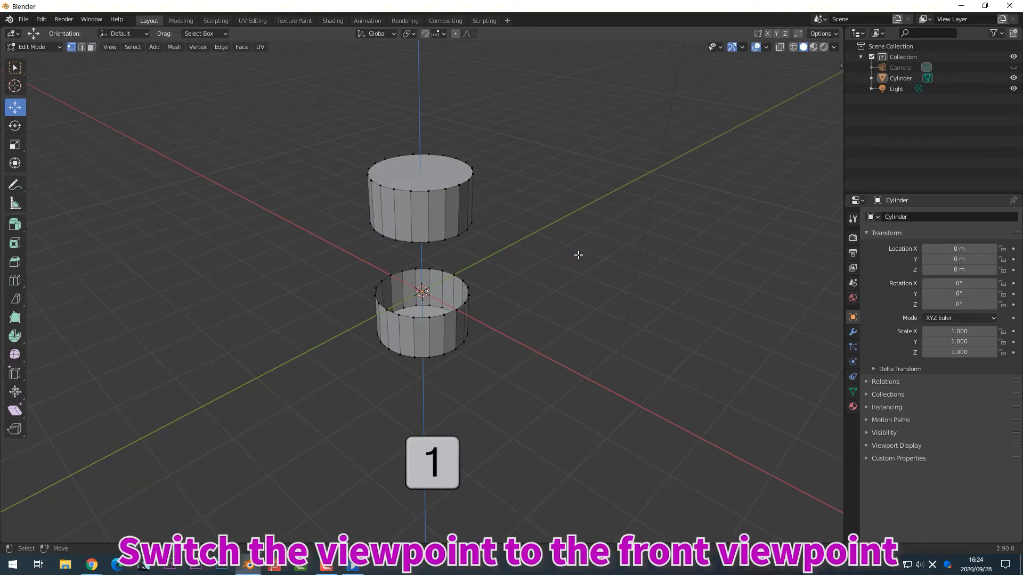
key(KP_1)
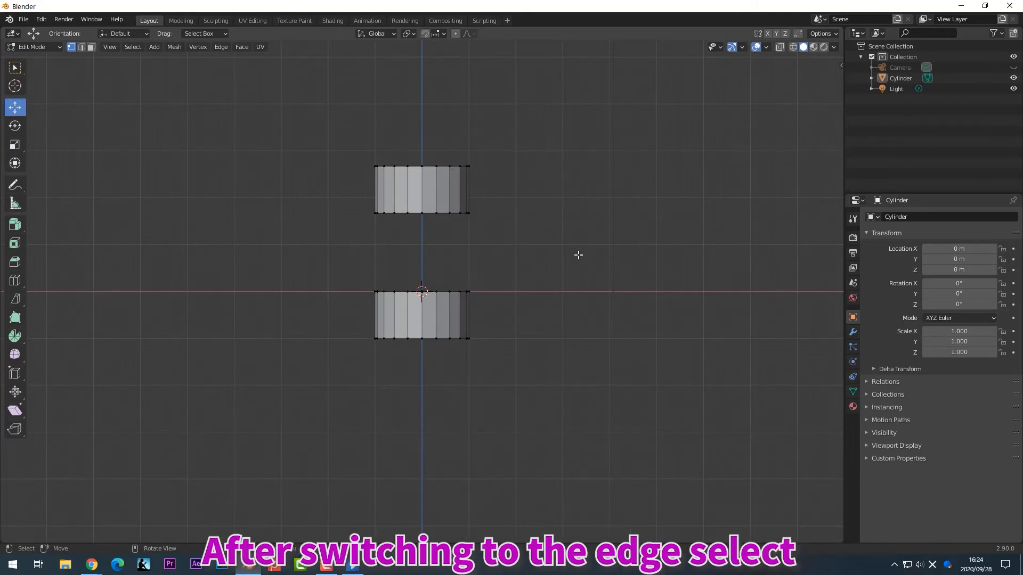
click(81, 48)
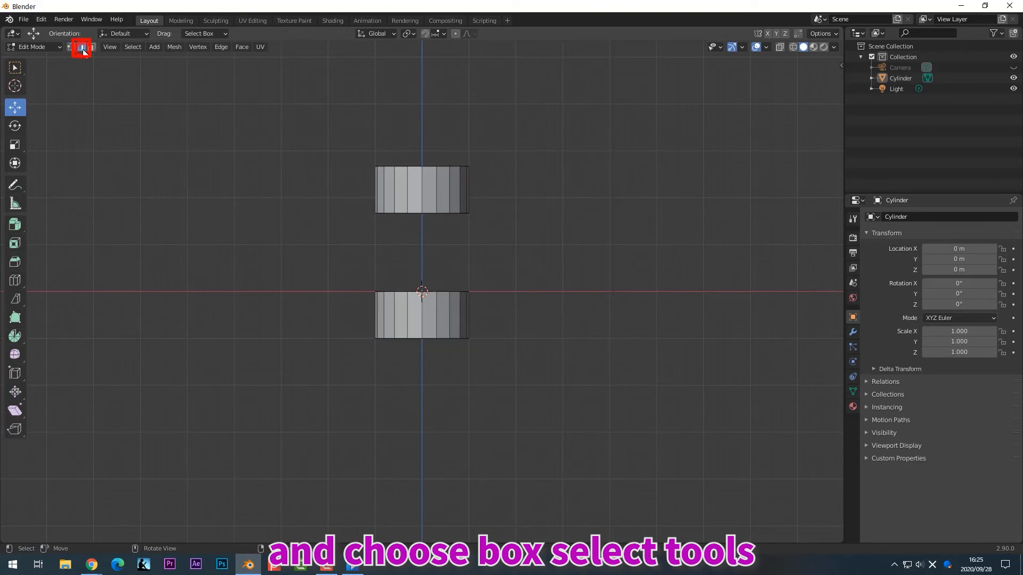
click(22, 69)
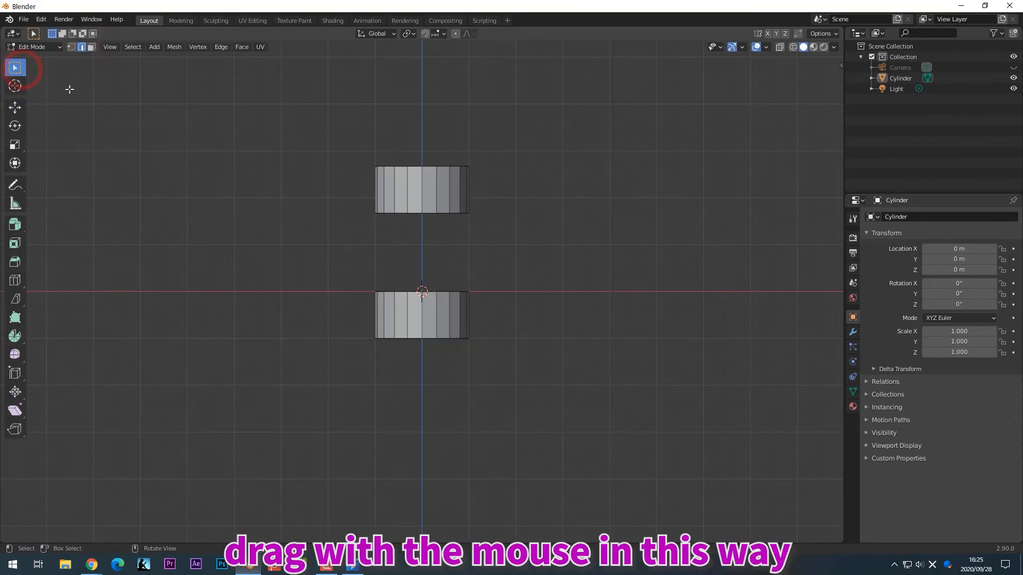
drag(350, 207, 507, 299)
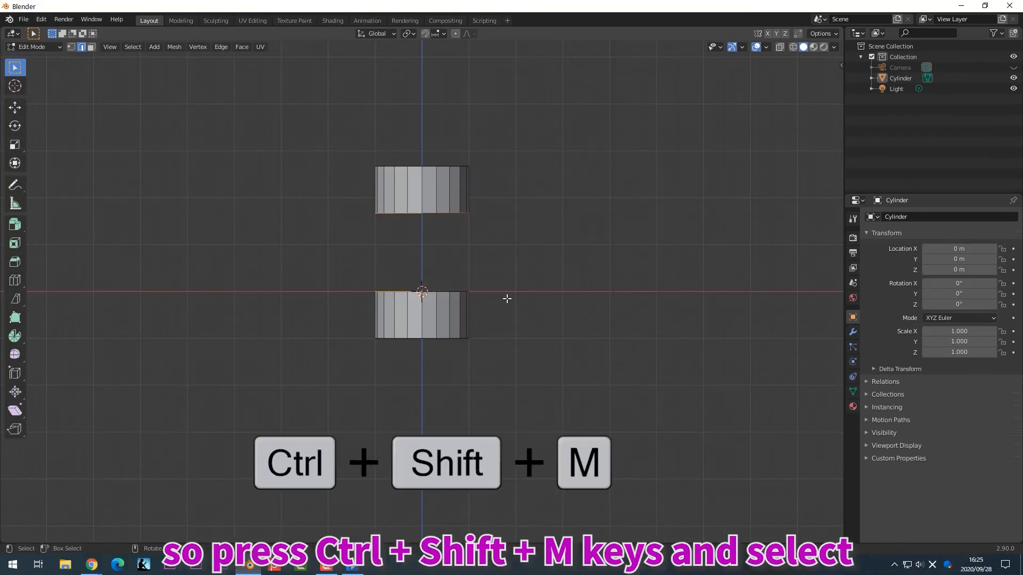
Extend the edge selection to the far side of both halves with Select Mirror on the Y axis, with Extend enabled
key(ctrl+shift+m)
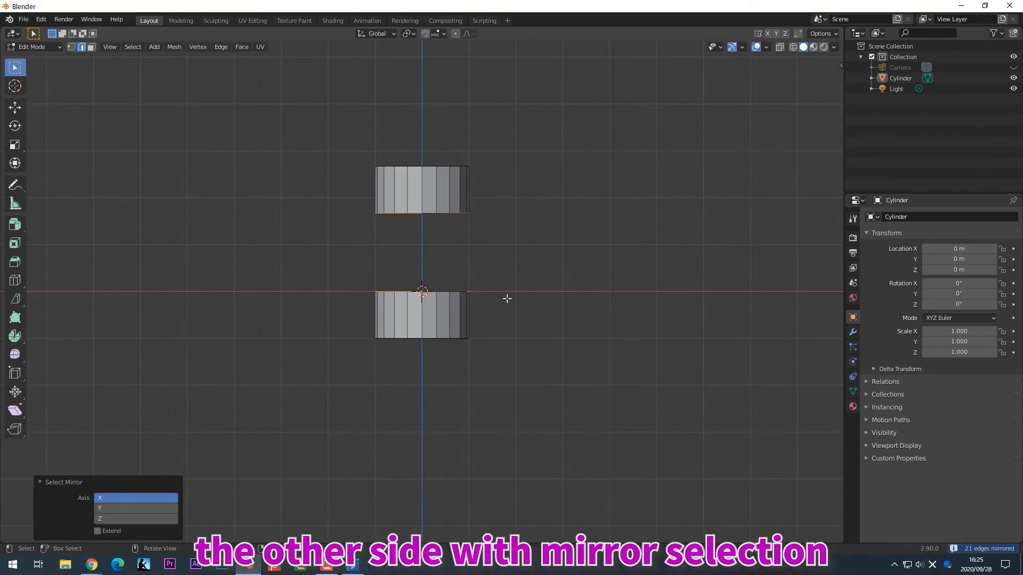
click(119, 531)
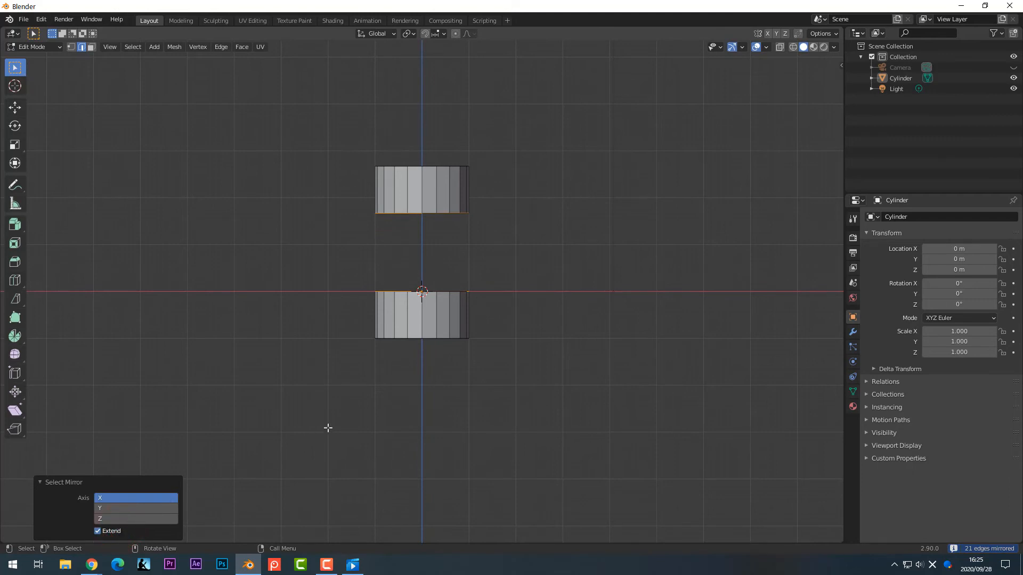
middle_drag(328, 428, 345, 418)
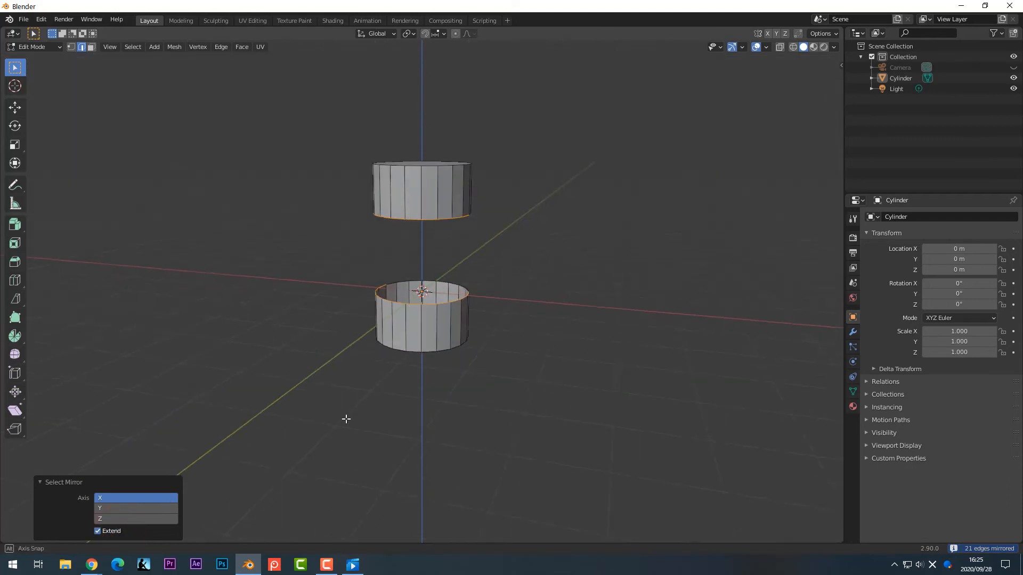
click(131, 511)
key(1)
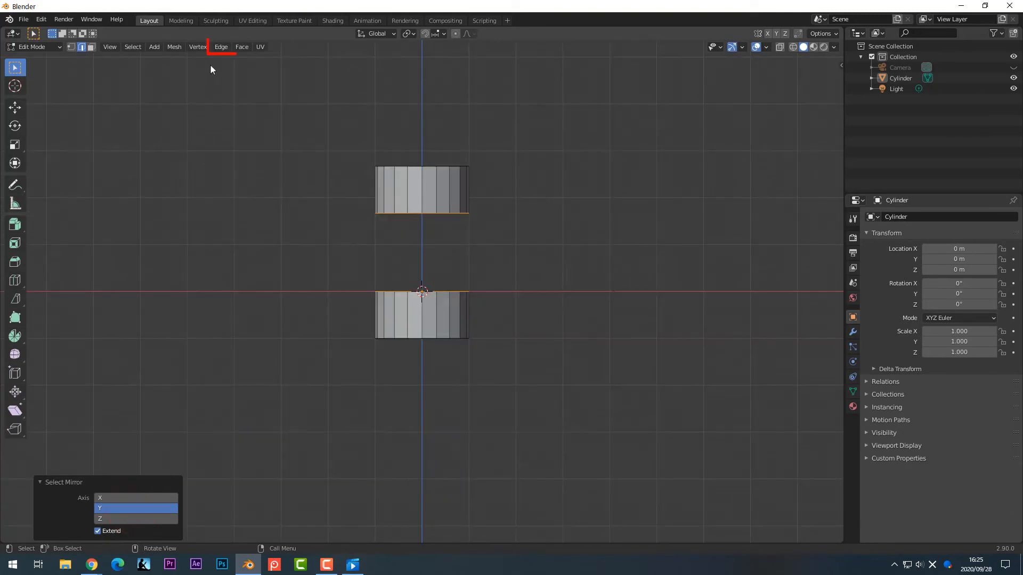
Connect the open rims of the upper and lower halves with Bridge Edge Loops and inspect the bridge from several angles
click(220, 47)
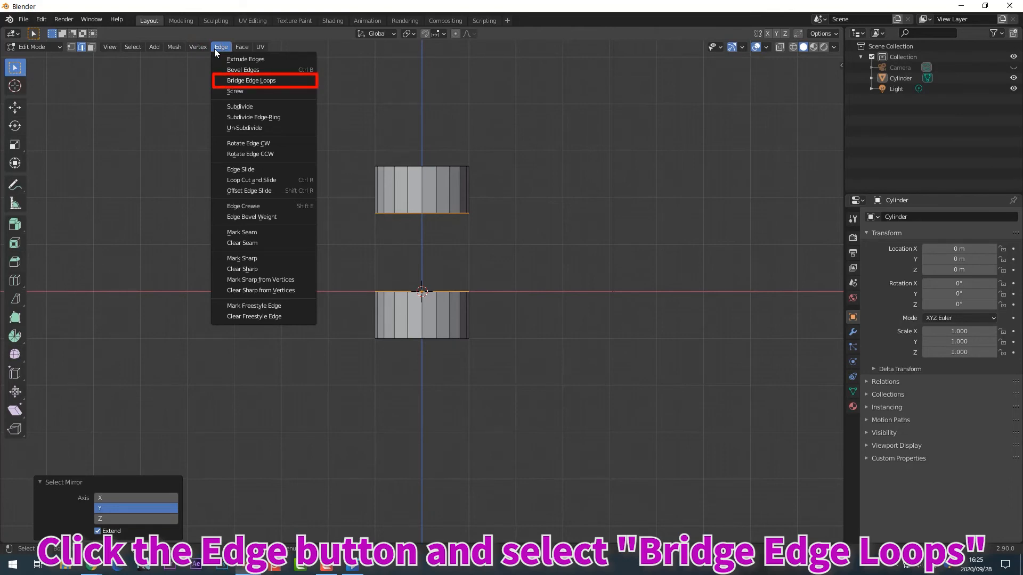
click(241, 80)
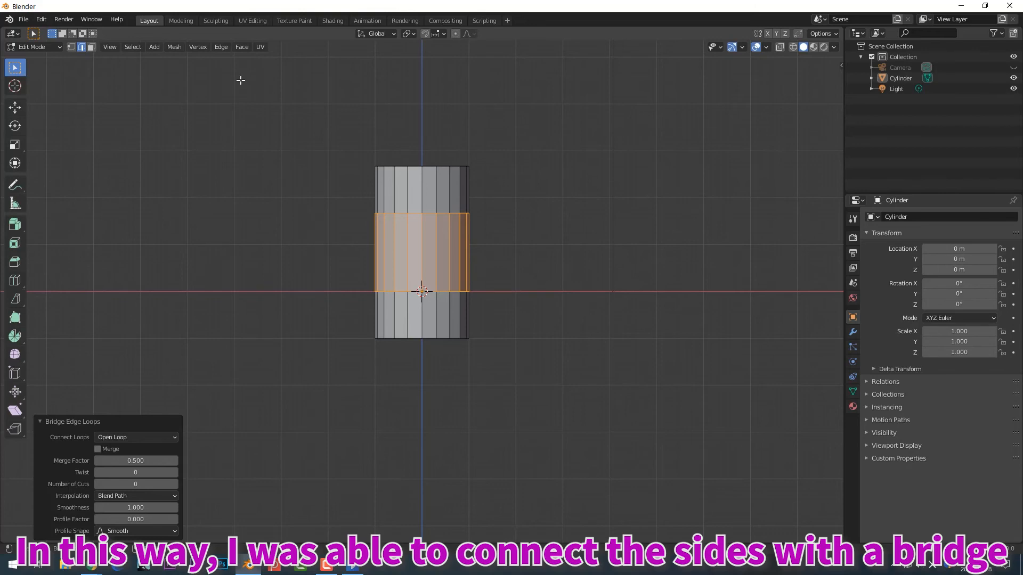
middle_drag(241, 80, 240, 80)
key(KP_1)
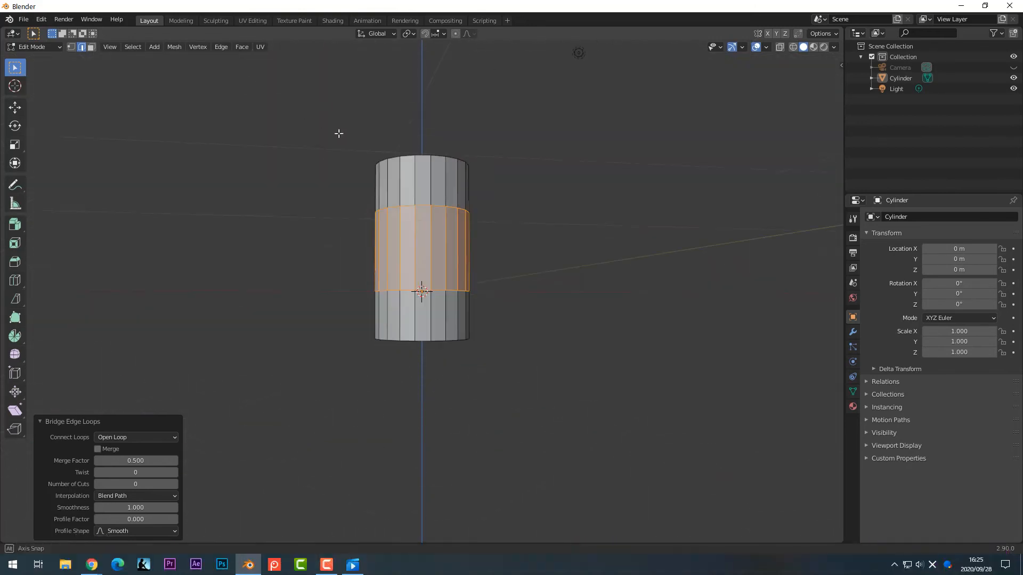
middle_drag(338, 133, 680, 317)
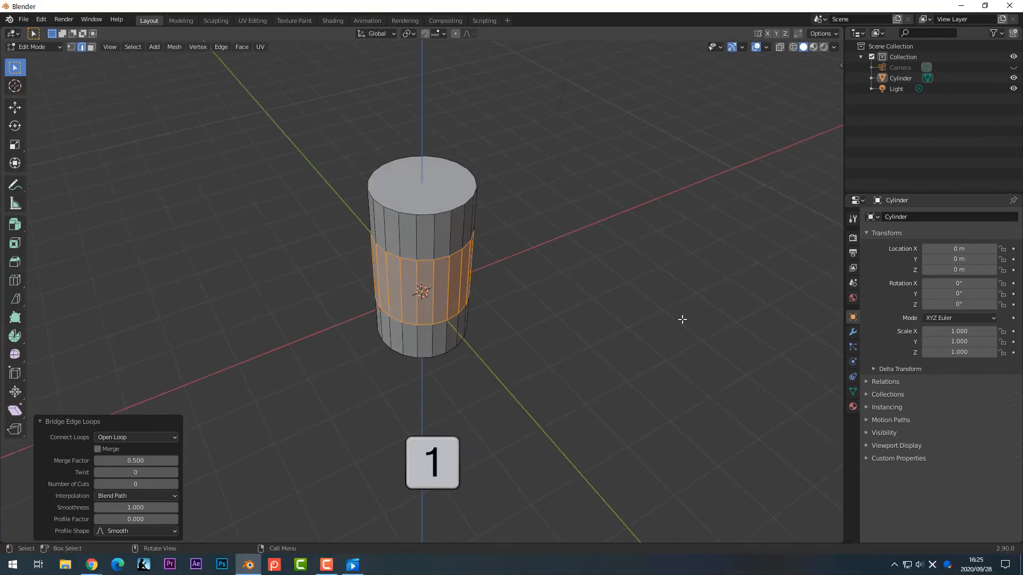
key(KP_1)
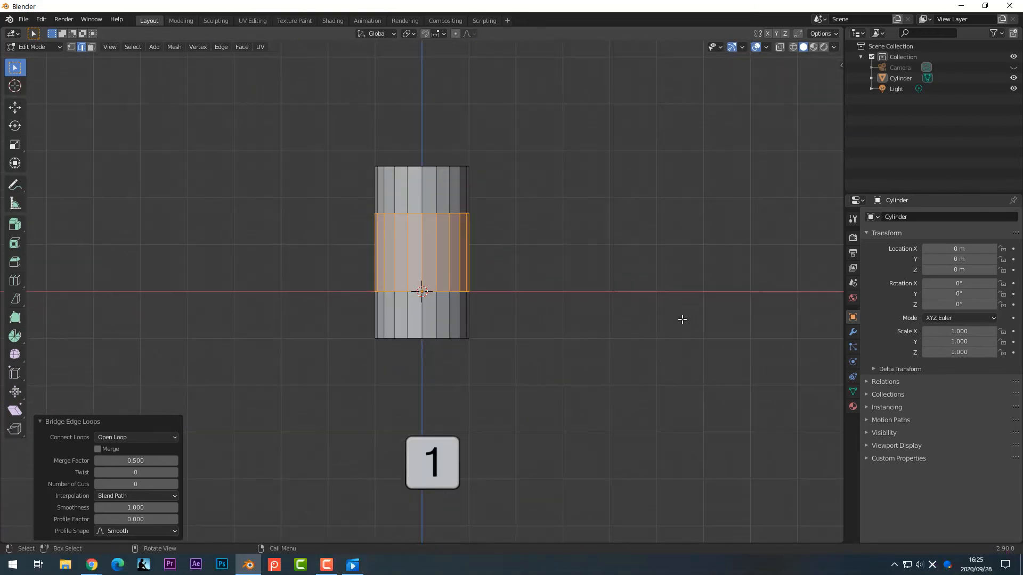
Set the bridge's Number of Cuts to 5
click(176, 485)
click(176, 484)
click(176, 484)
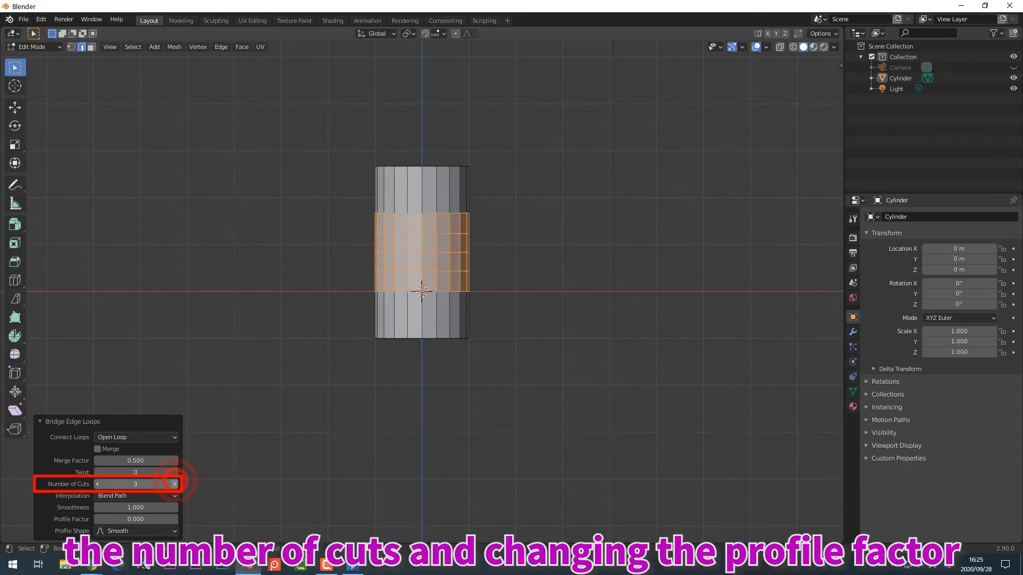
click(174, 484)
click(174, 485)
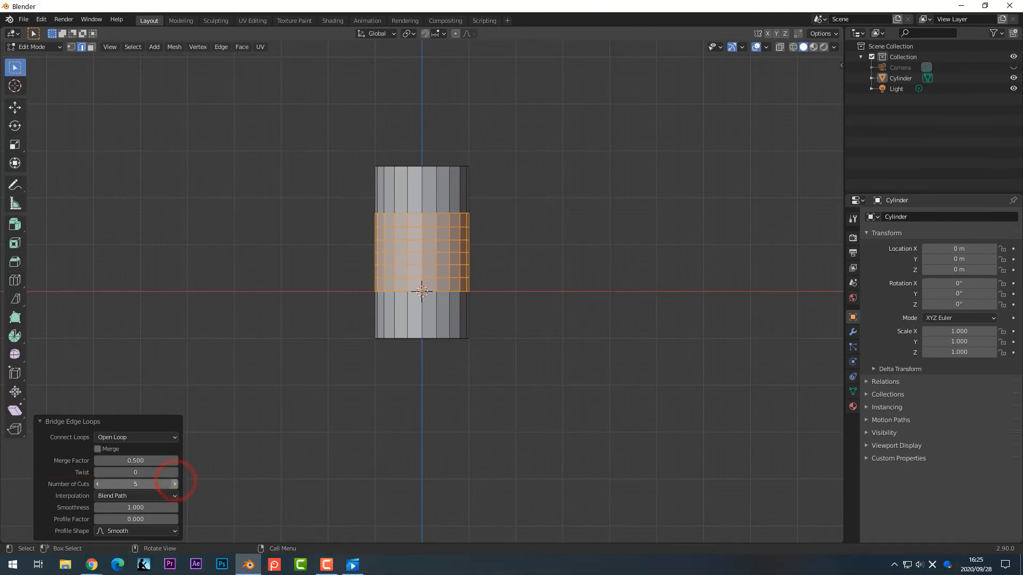
Try raising the bridge's Profile Factor to 0.020 and then lowering it in small increments
click(174, 520)
click(174, 520)
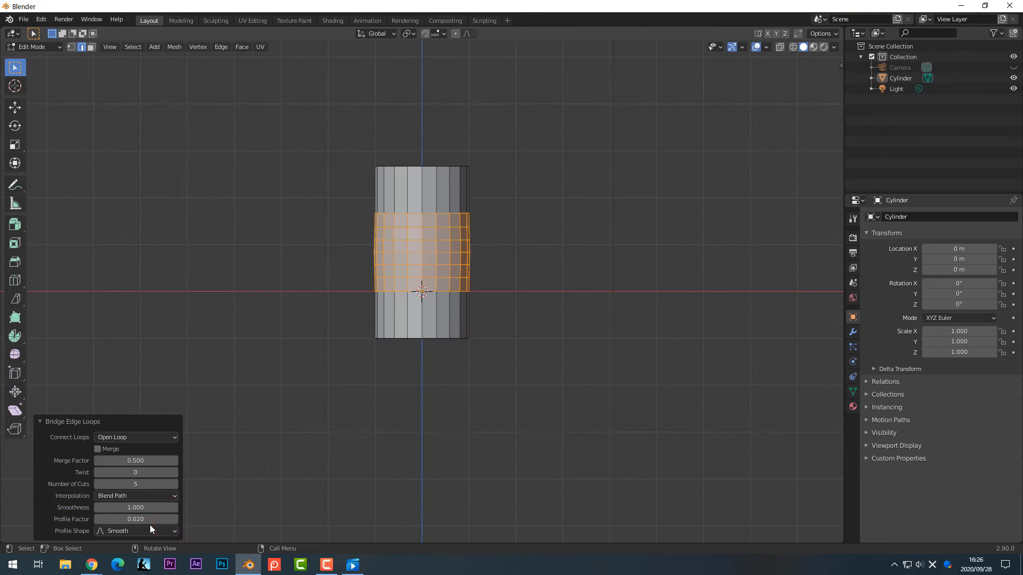
click(97, 519)
click(97, 519)
click(97, 518)
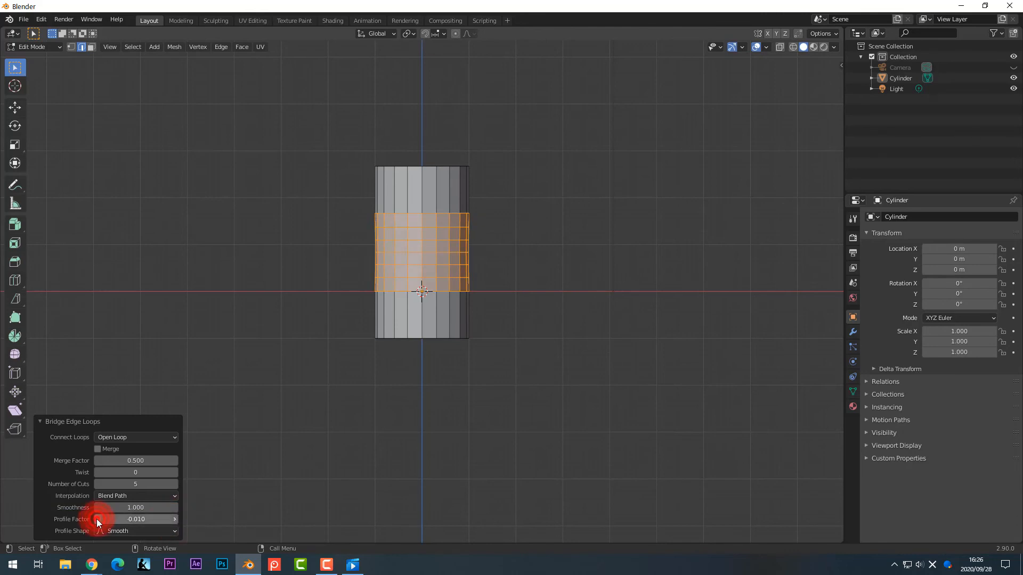
click(97, 519)
Set the bridge's Profile Factor to -0.5 and its Profile Shape to Sharp
click(111, 519)
text(-0.03)
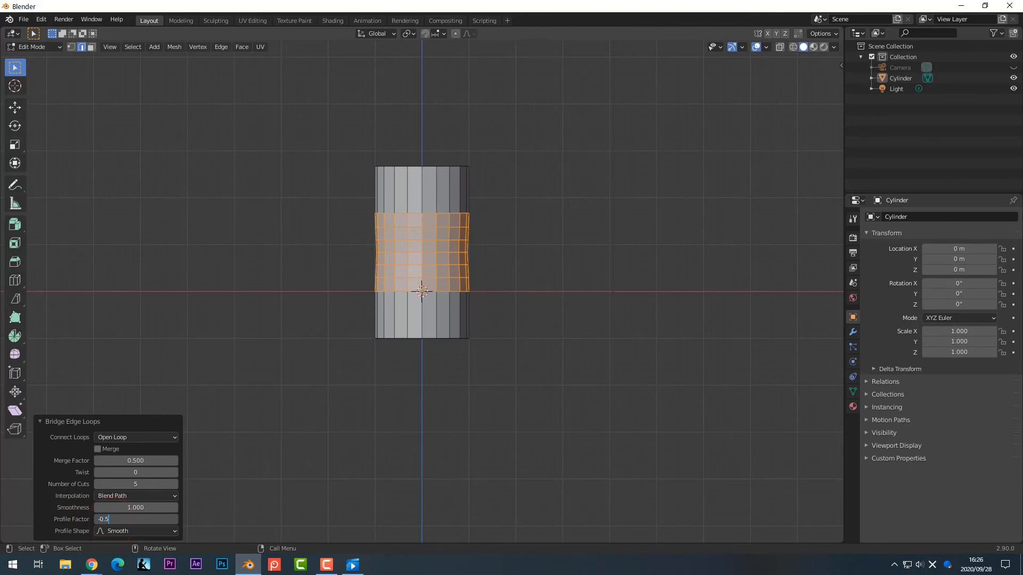
click(218, 478)
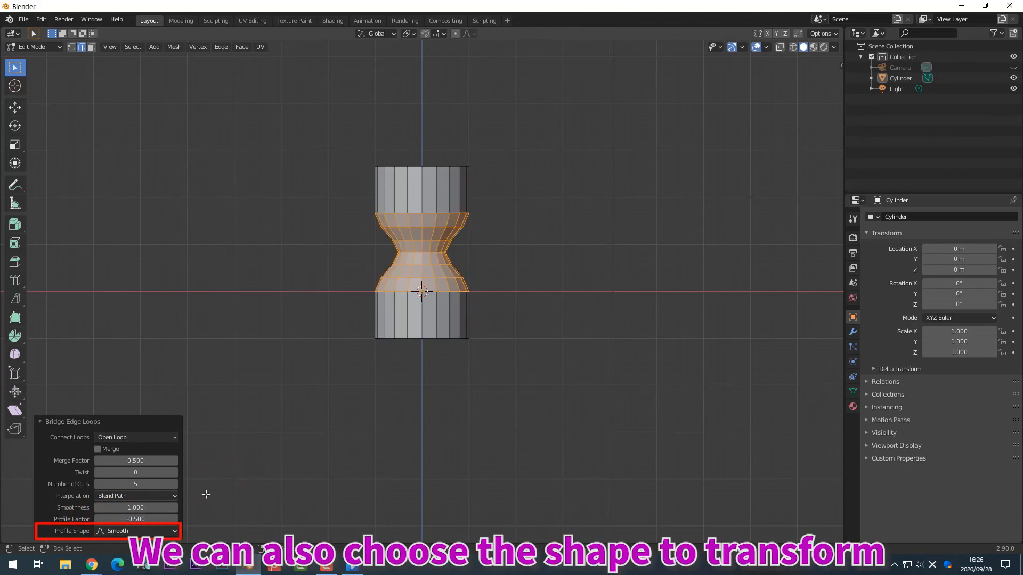
click(171, 535)
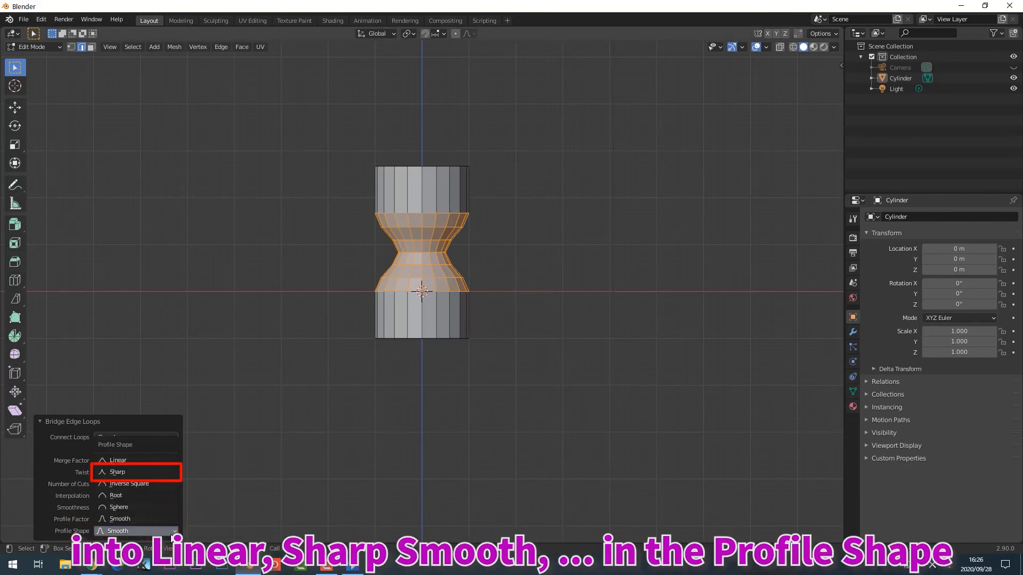
click(161, 473)
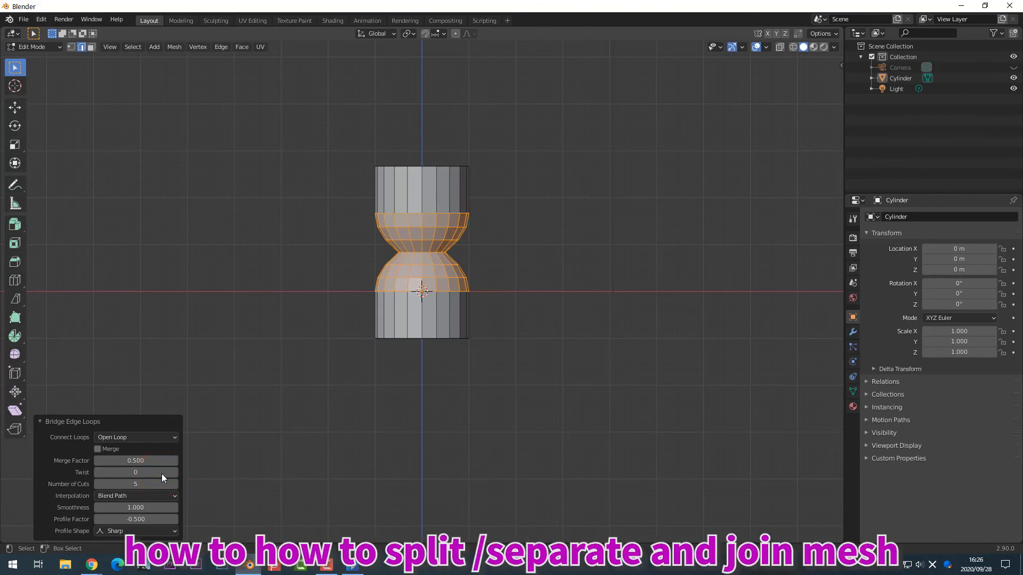
middle_drag(161, 474, 103, 70)
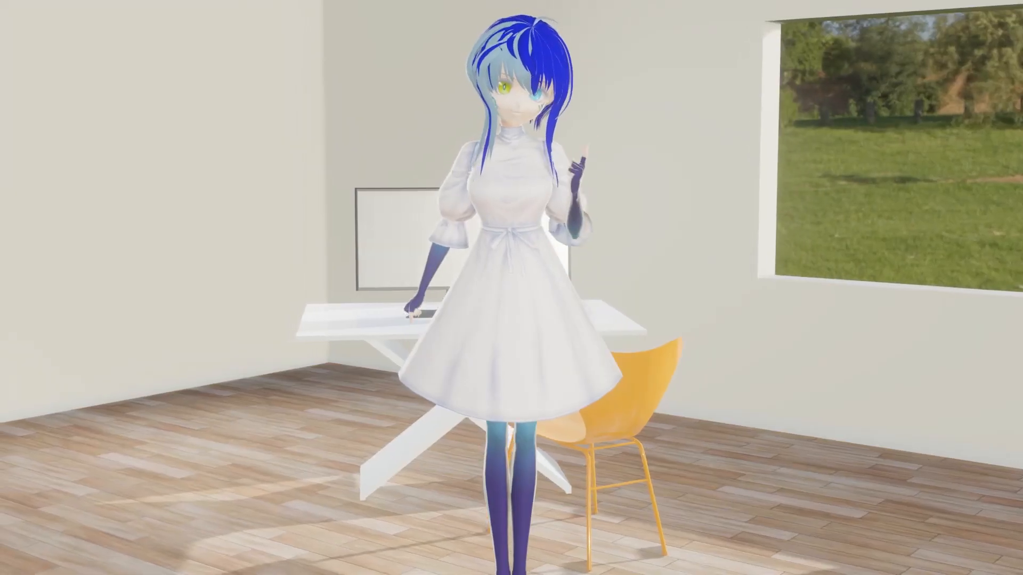